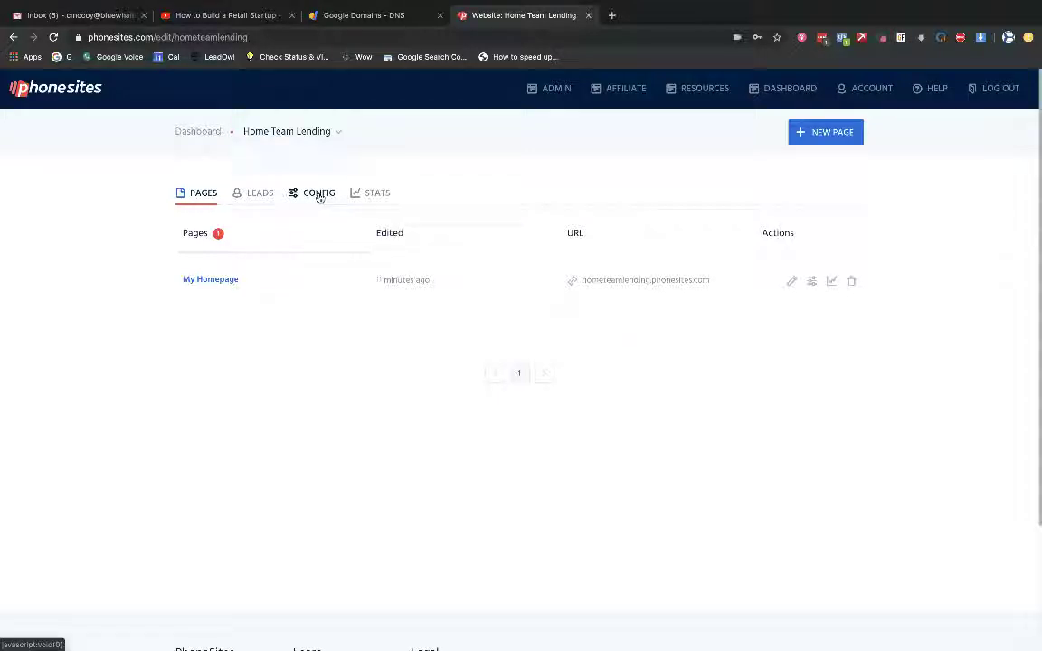
In the Home Team Lending website configuration, set the custom domain to hometeamlending.com
{"action": "left_click", "coordinate": [319, 194]}
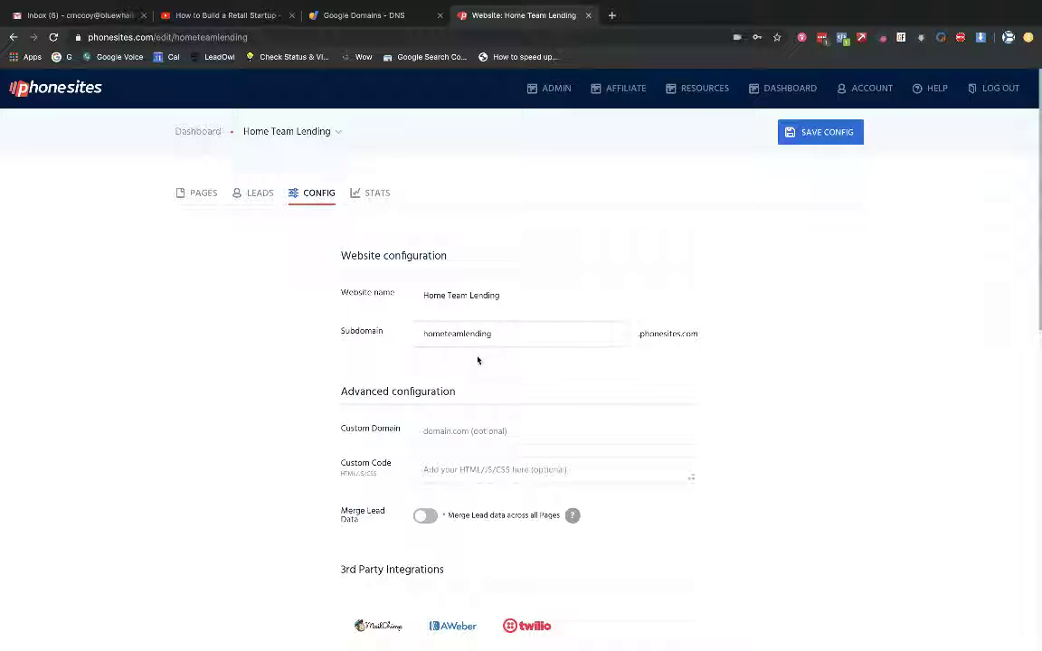
{"action": "left_click_drag", "start_coordinate": [489, 337], "coordinate": [395, 333]}
{"action": "key", "text": "super+c"}
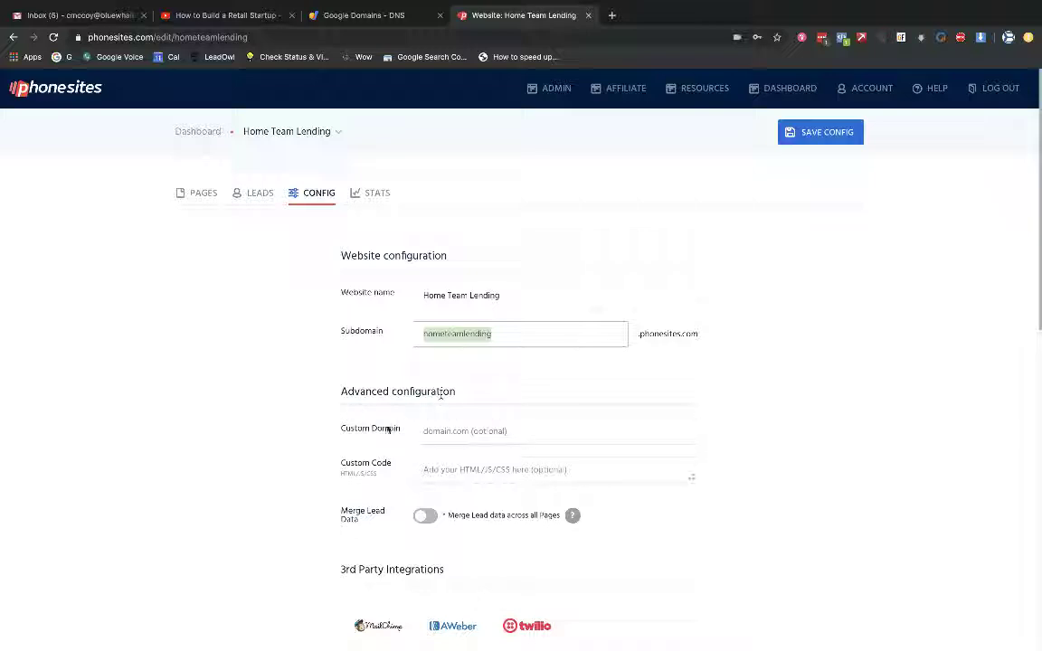
{"action": "left_click", "coordinate": [425, 430]}
{"action": "key", "text": "super+v"}
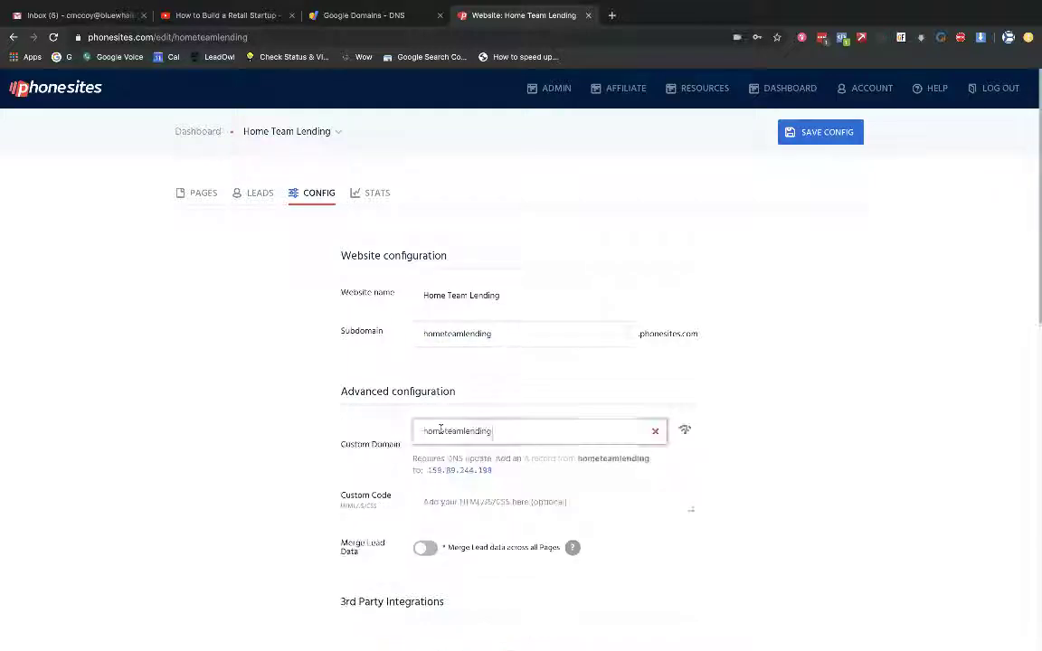
{"action": "type", "text": ".com"}
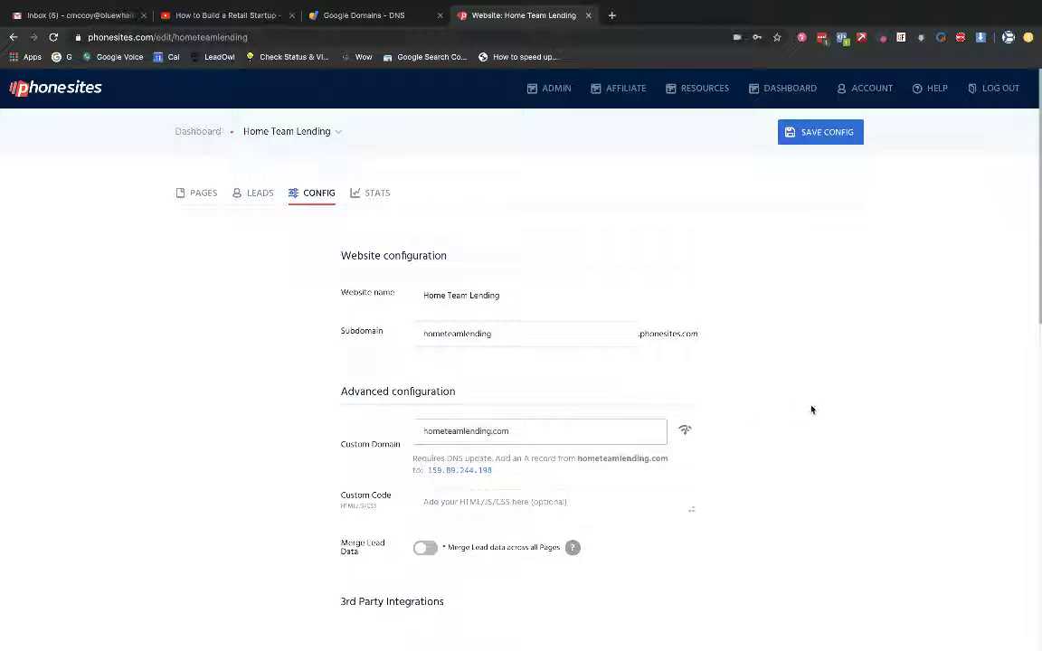
{"action": "left_click", "coordinate": [811, 409]}
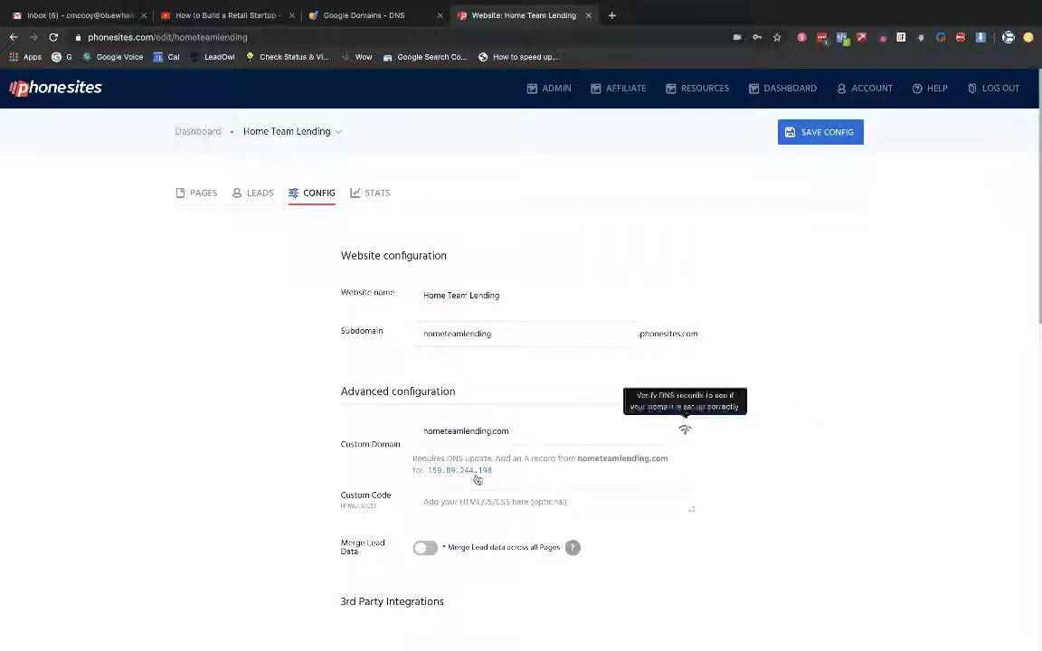
Copy the A record IP address given for the custom domain and save the website configuration
{"action": "left_click", "coordinate": [420, 434]}
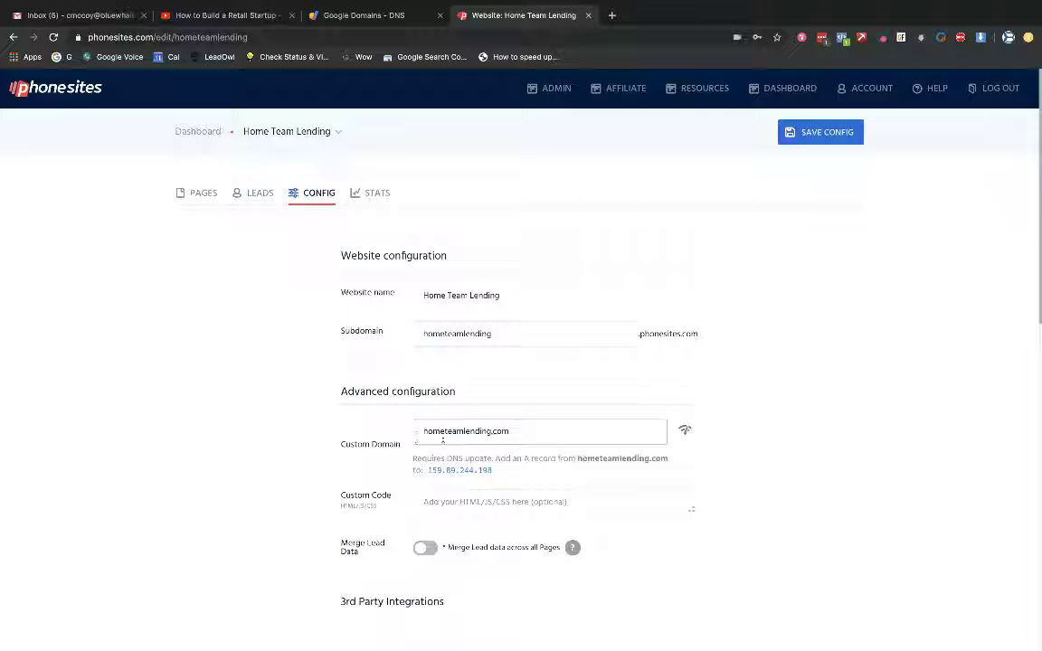
{"action": "left_click", "coordinate": [426, 459]}
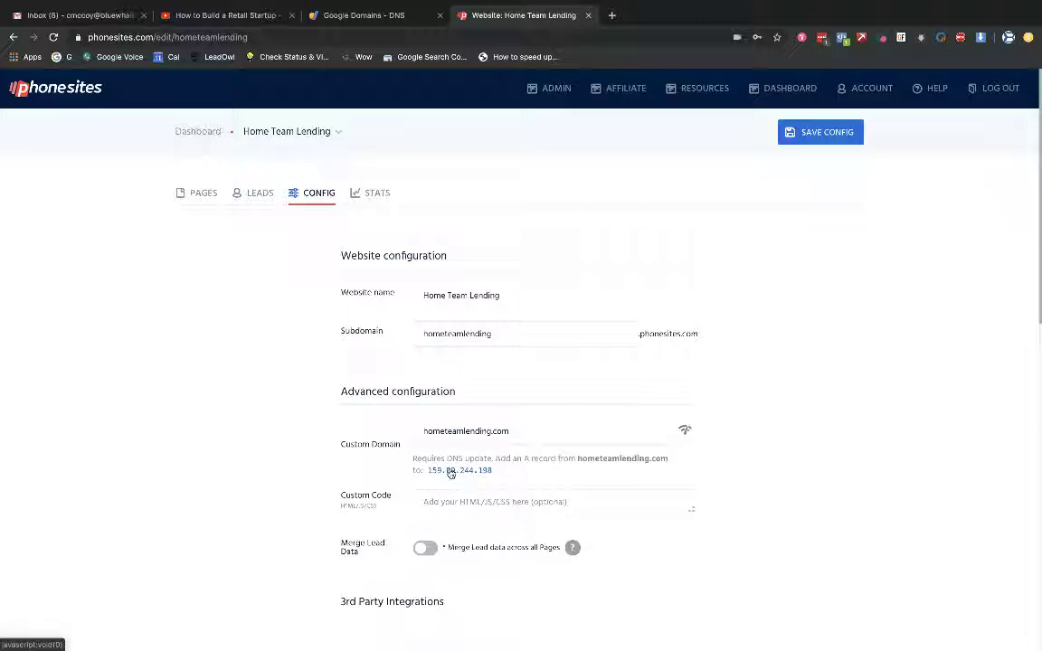
{"action": "left_click", "coordinate": [449, 471]}
{"action": "left_click", "coordinate": [464, 472]}
{"action": "left_click", "coordinate": [795, 143]}
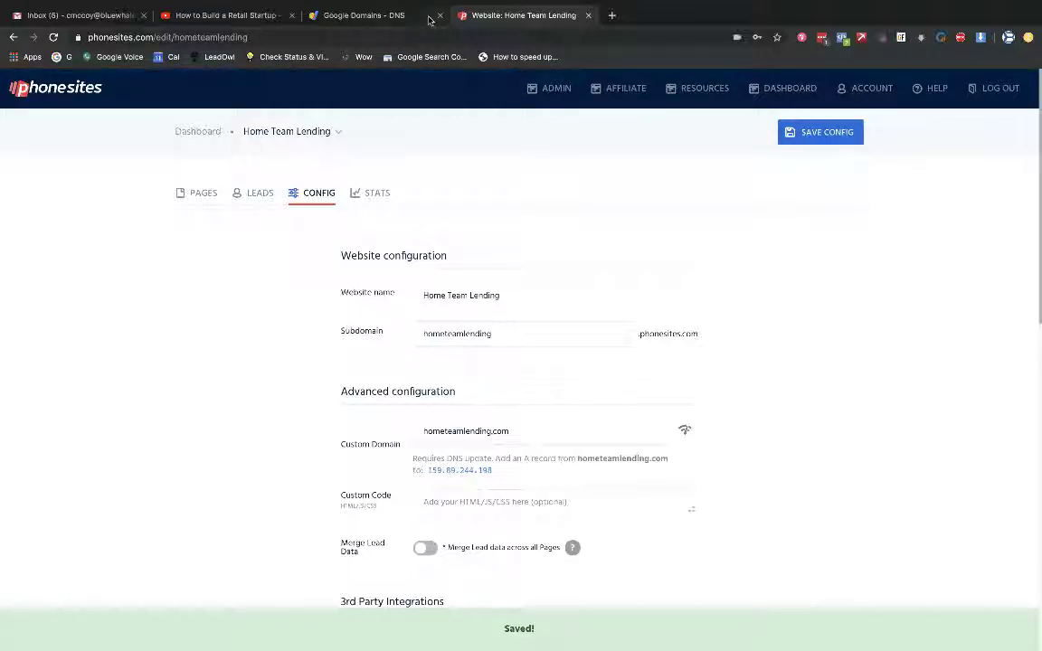
Switch to the Google Domains DNS page and start a custom resource record with name @ and type A
{"action": "left_click", "coordinate": [387, 17]}
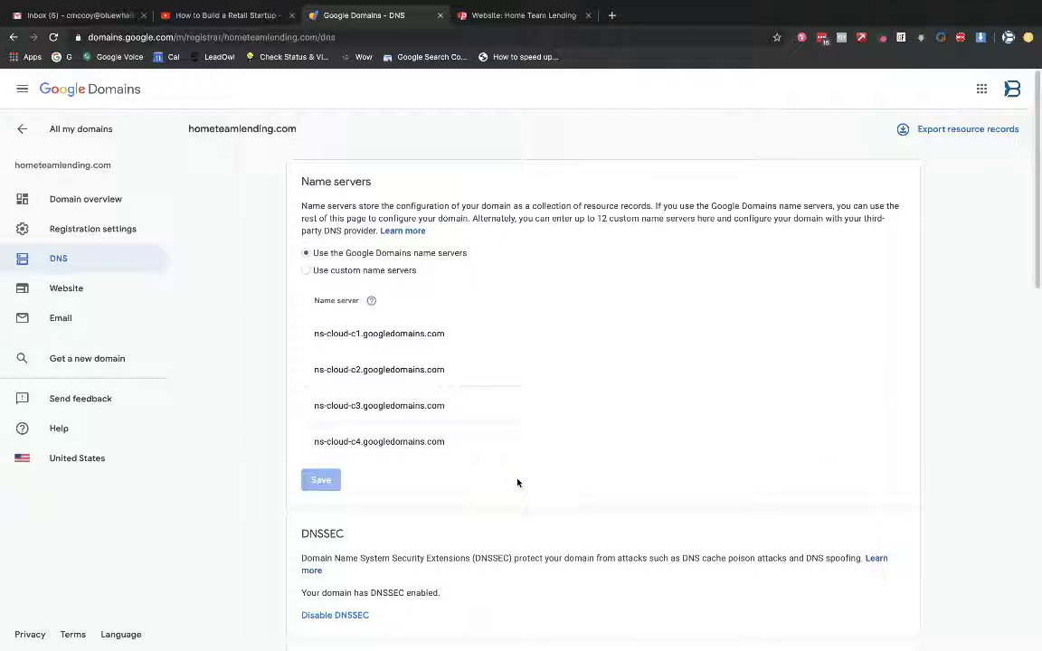
{"action": "scroll", "coordinate": [515, 483], "scroll_direction": "down", "scroll_amount": 3}
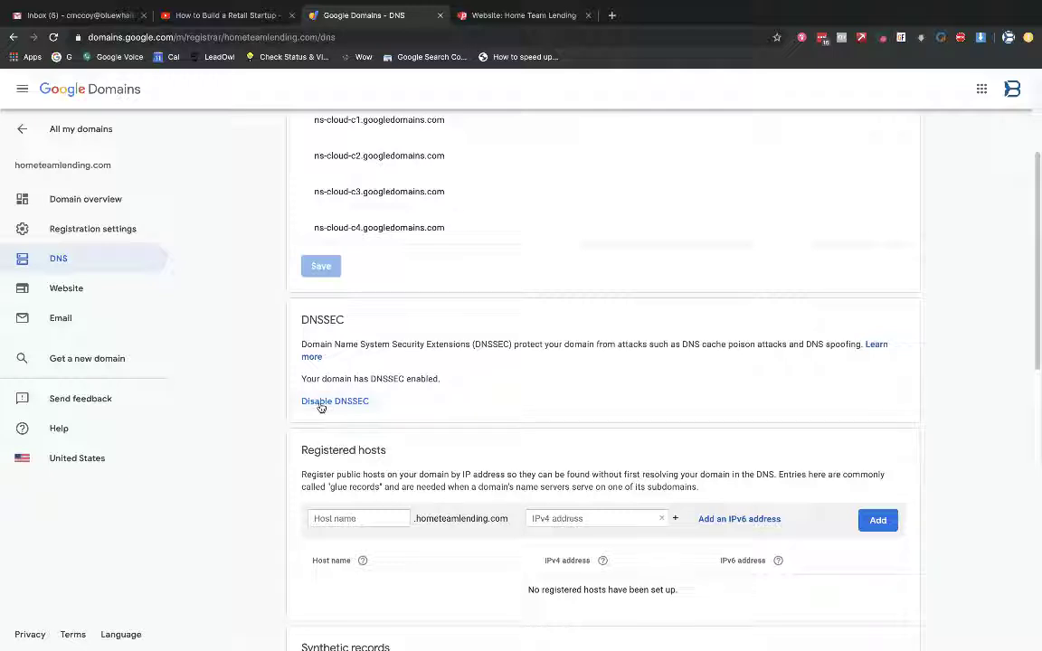
{"action": "scroll", "coordinate": [278, 398], "scroll_direction": "down", "scroll_amount": 2}
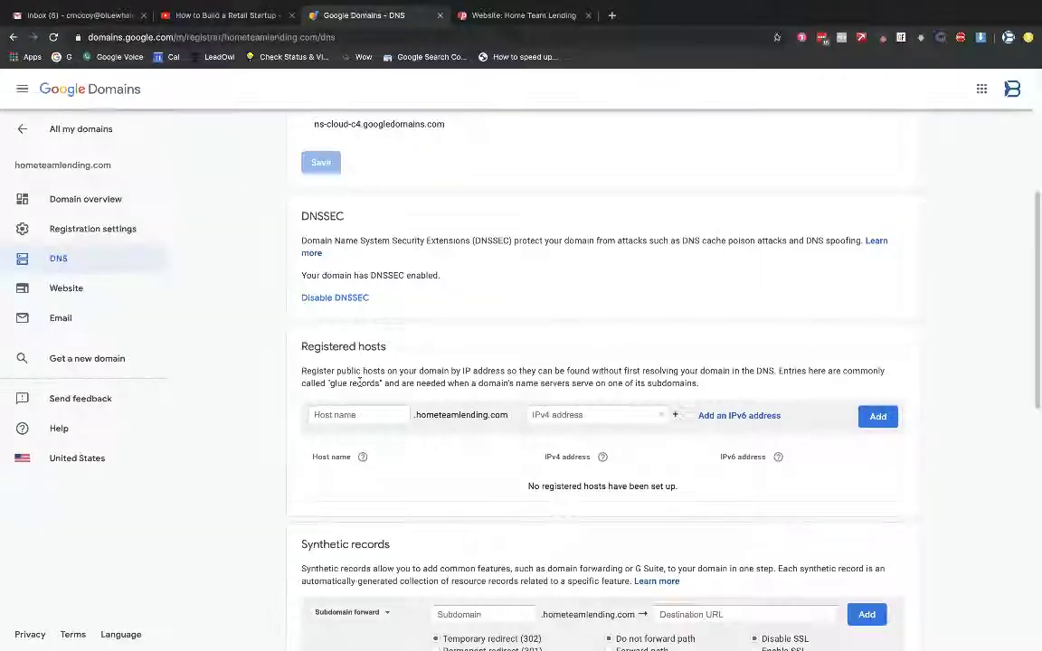
{"action": "scroll", "coordinate": [295, 353], "scroll_direction": "down", "scroll_amount": 3}
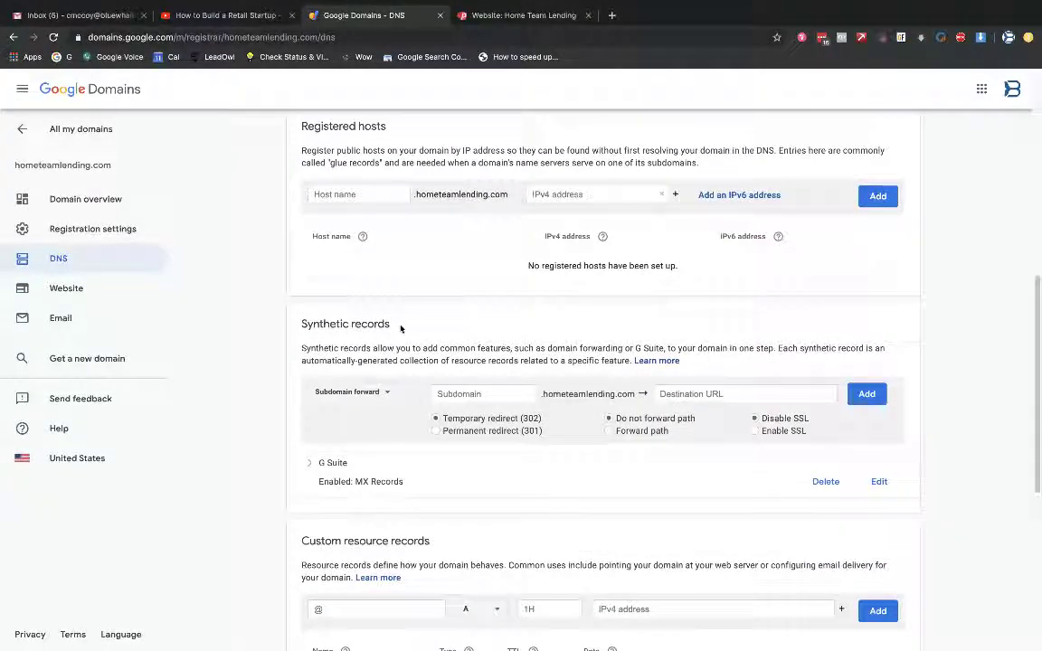
{"action": "scroll", "coordinate": [403, 335], "scroll_direction": "down", "scroll_amount": 5}
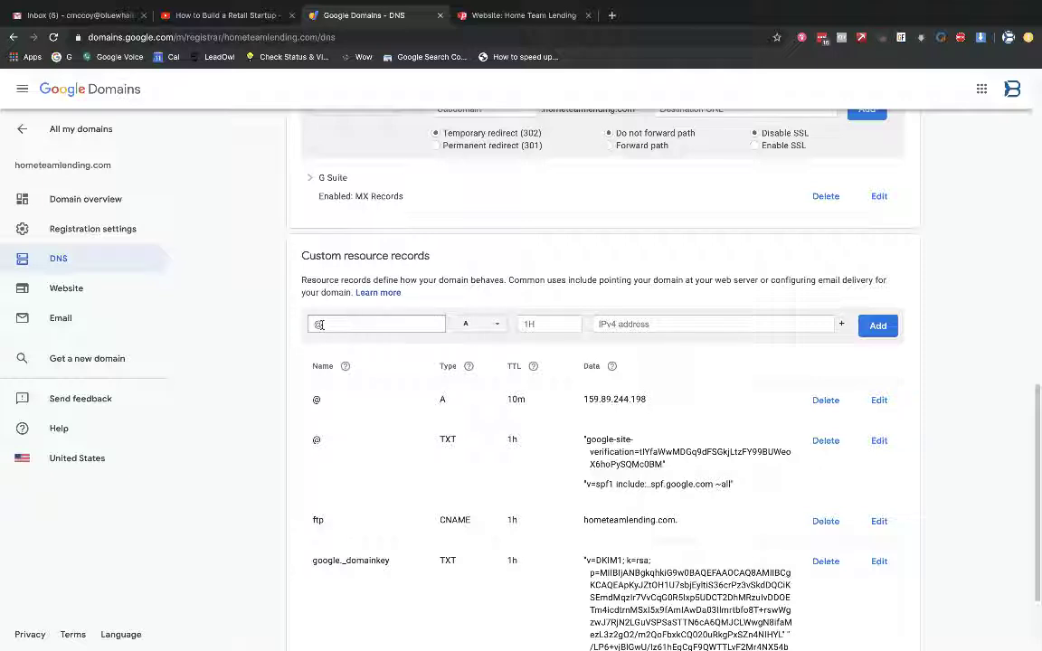
{"action": "left_click", "coordinate": [319, 323]}
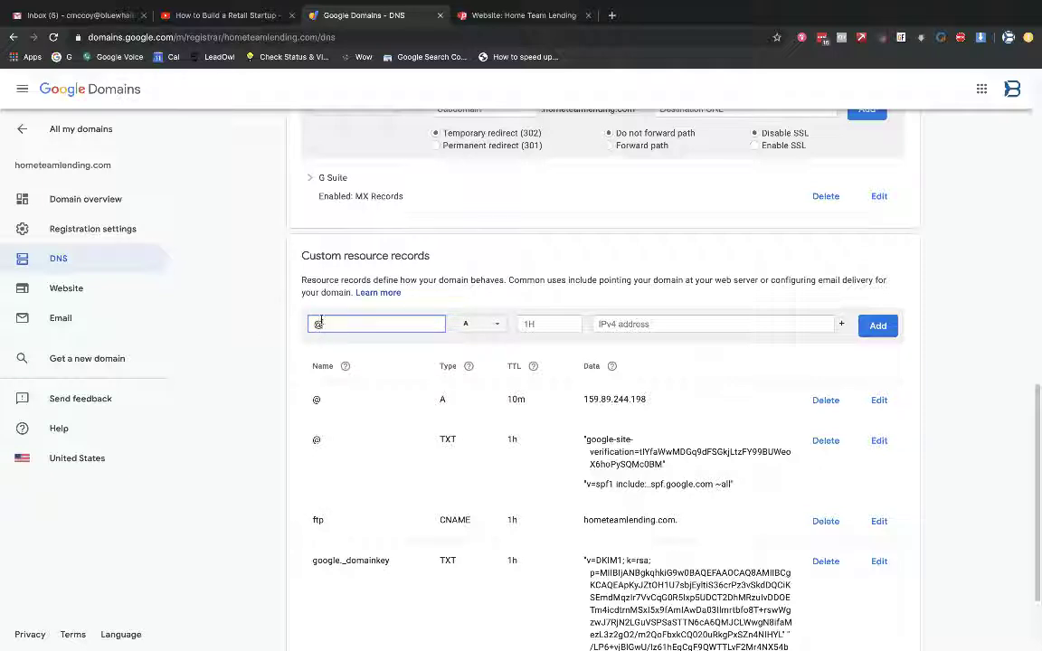
{"action": "left_click", "coordinate": [482, 327]}
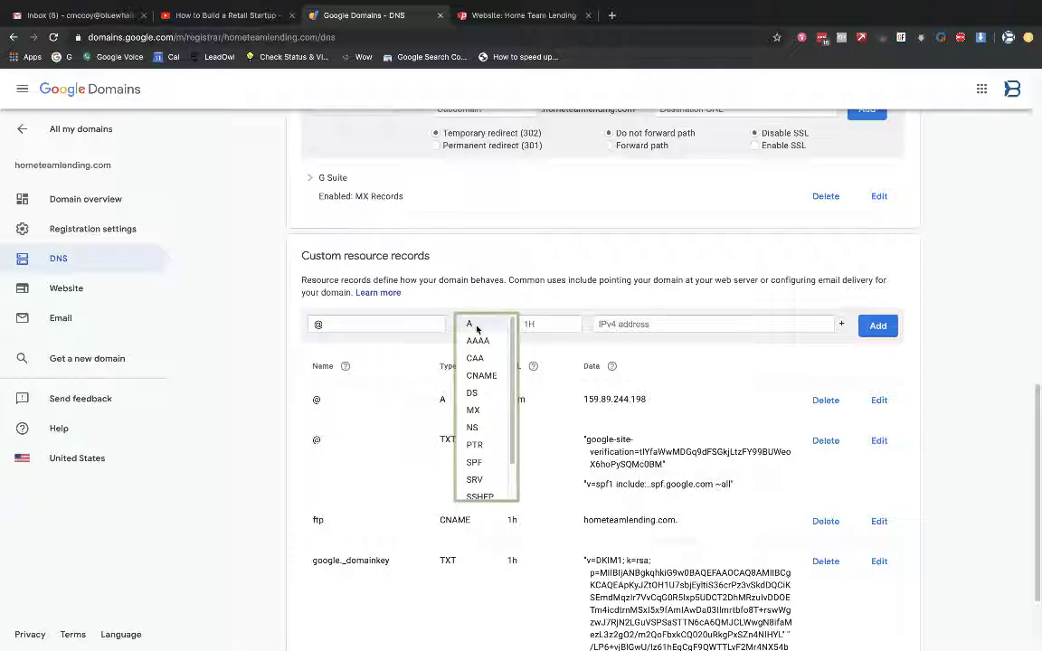
{"action": "left_click", "coordinate": [470, 324]}
Give the new A record a TTL of 1H and IPv4 address 159.89.244.198, and try to add it
{"action": "left_click", "coordinate": [537, 323]}
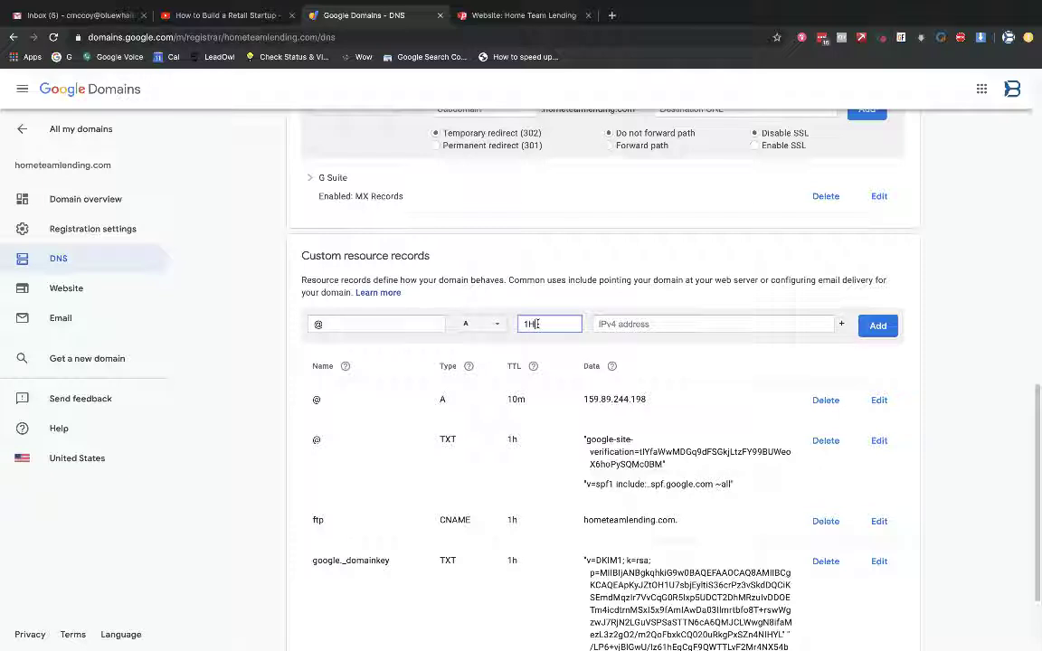
{"action": "left_click", "coordinate": [610, 324]}
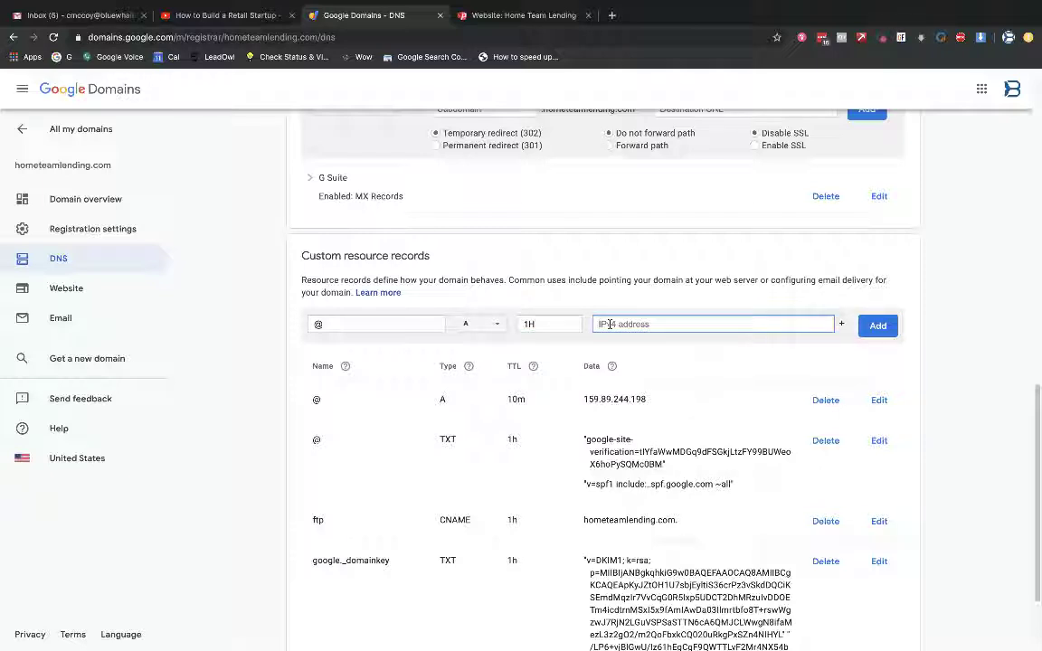
{"action": "key", "text": "super+v"}
{"action": "left_click", "coordinate": [465, 15]}
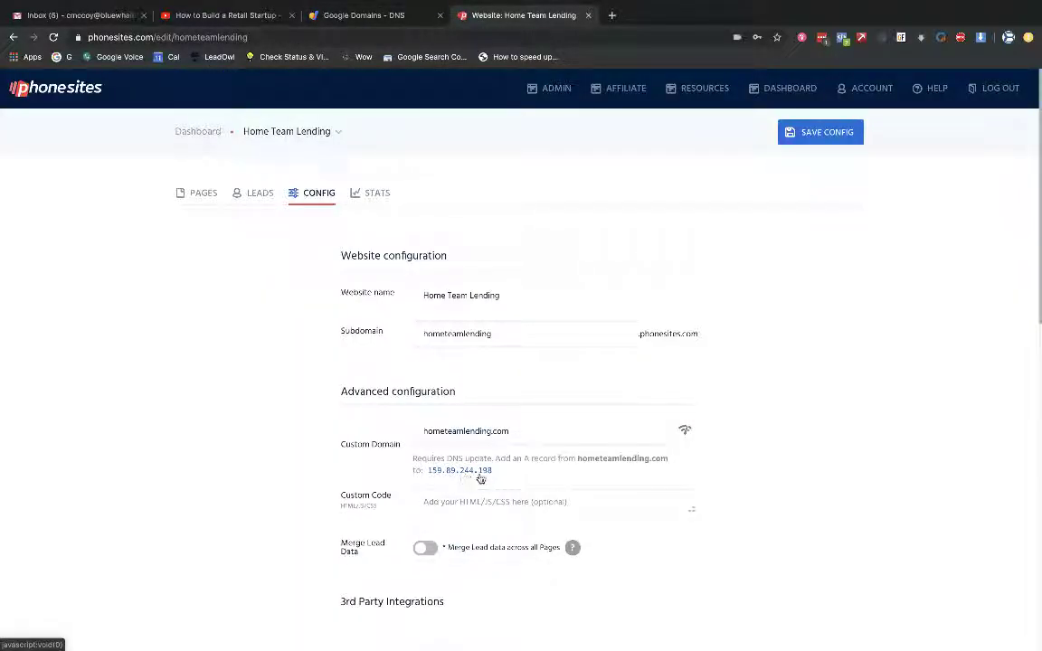
{"action": "left_click", "coordinate": [332, 16]}
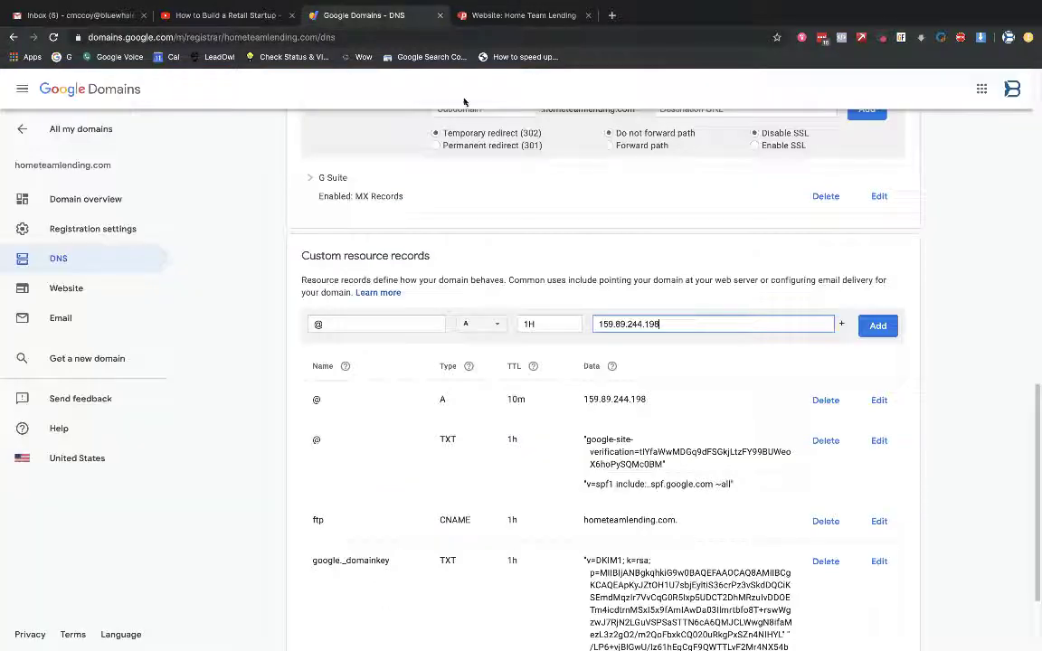
{"action": "left_click", "coordinate": [878, 326]}
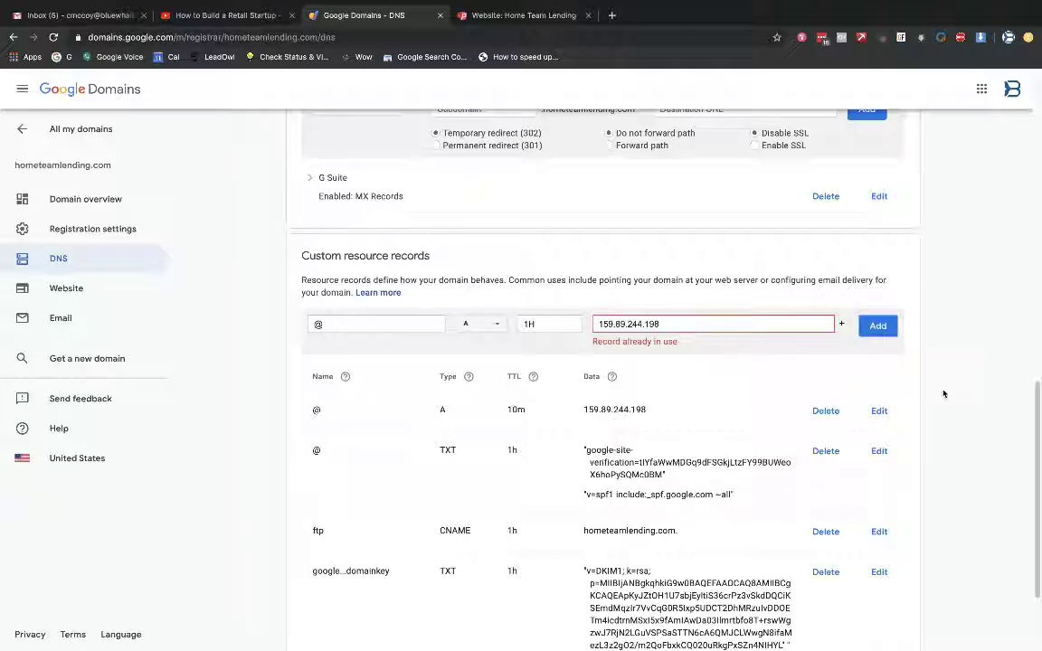
Switch back to PhoneSites, save the website configuration again, and copy the custom domain hometeamlending.com
{"action": "left_click", "coordinate": [500, 24]}
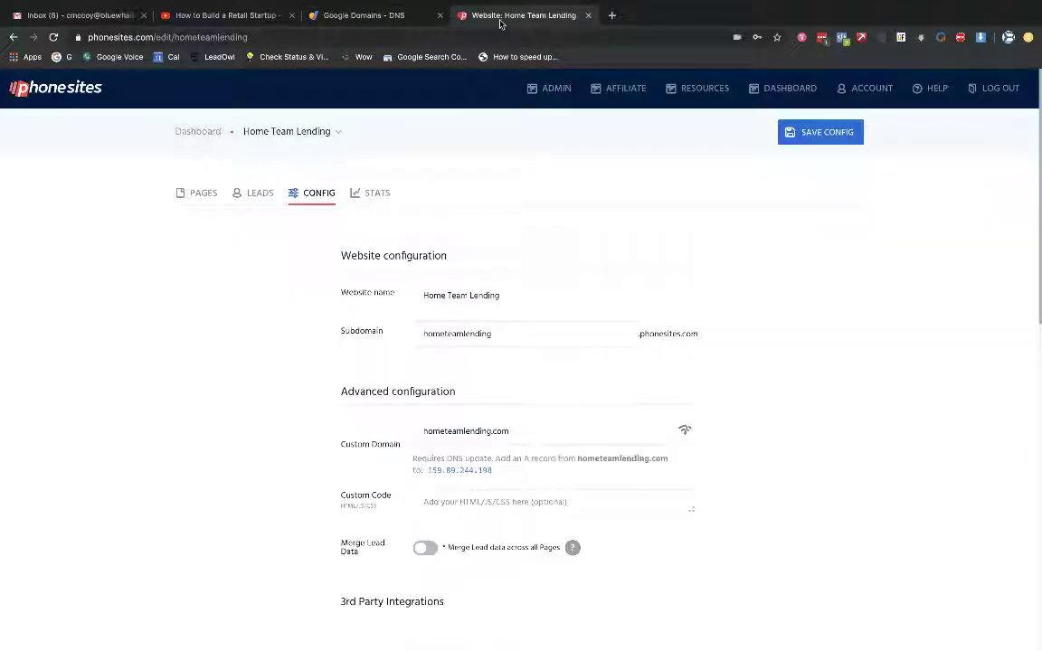
{"action": "left_click", "coordinate": [795, 137]}
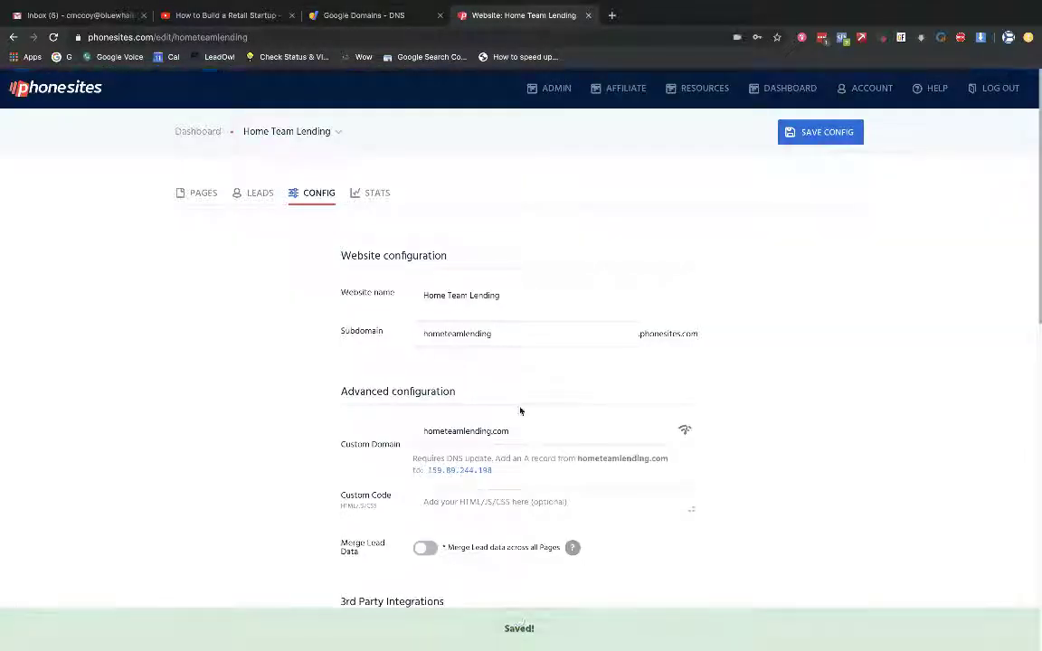
{"action": "left_click", "coordinate": [419, 432]}
{"action": "left_click_drag", "start_coordinate": [420, 432], "coordinate": [517, 431]}
{"action": "key", "text": "ctrl+c"}
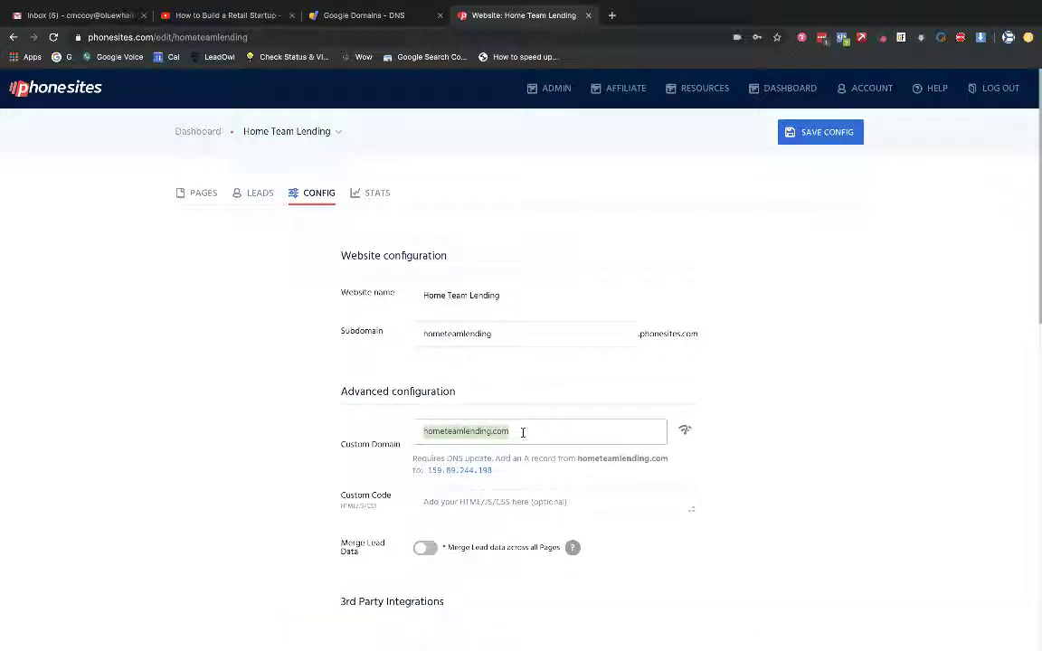
Open My Homepage in the page editor and load hometeamlending.com in a new browser tab to check the live site
{"action": "left_click", "coordinate": [203, 194]}
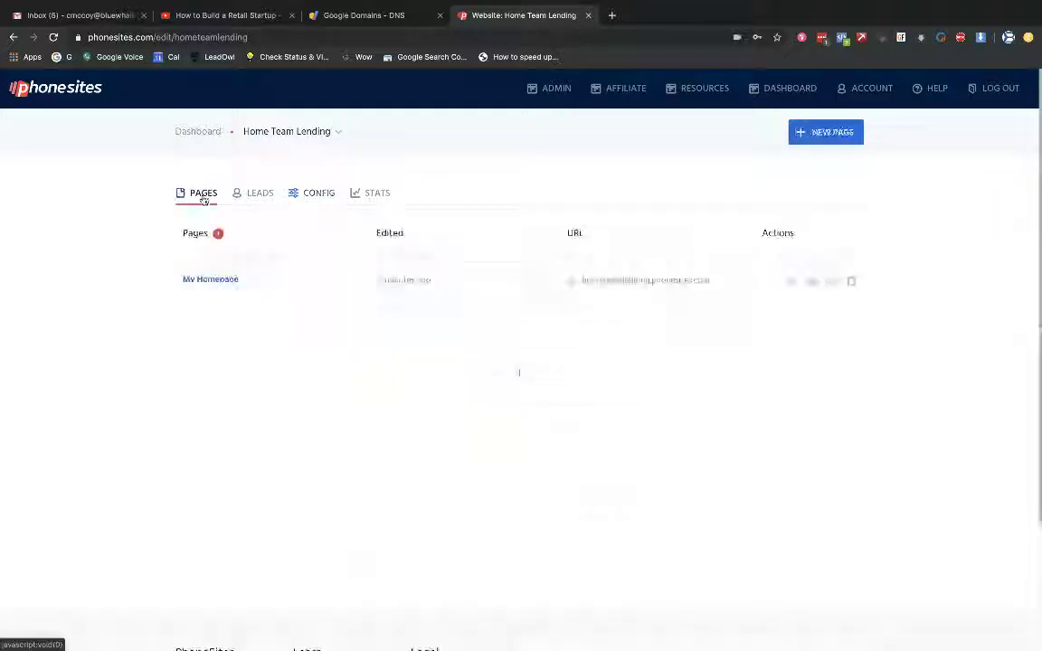
{"action": "left_click", "coordinate": [210, 280]}
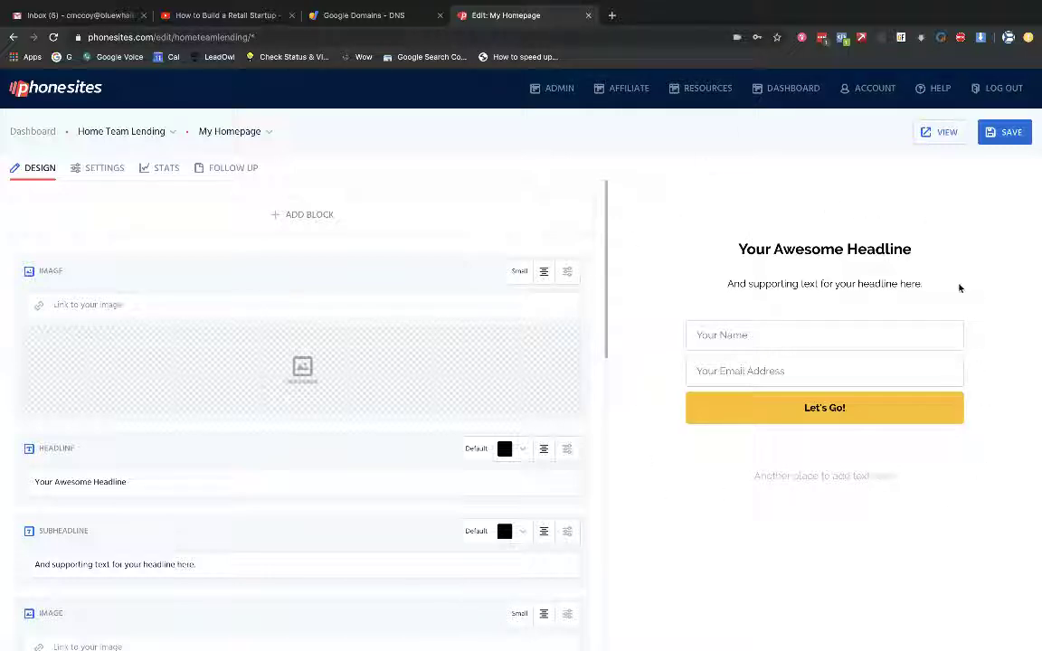
{"action": "left_click", "coordinate": [608, 16]}
{"action": "key", "text": "ctrl+v"}
{"action": "key", "text": "Return"}
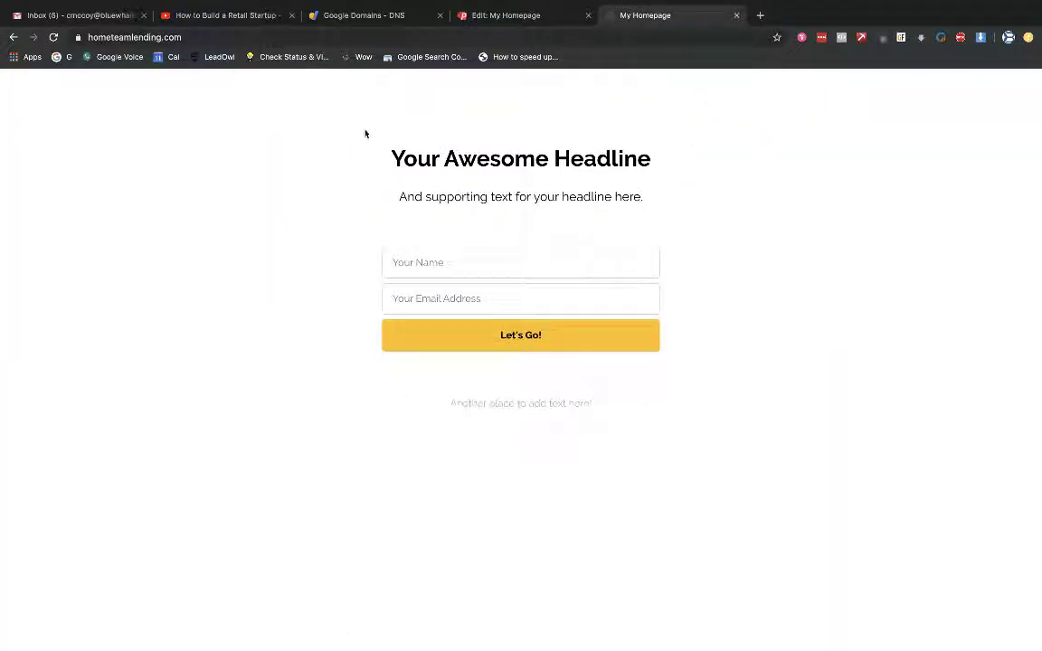
Switch to the Google Domains DNS page and fill in a synthetic Subdomain forward record from www to hometeamlending.com
{"action": "left_click", "coordinate": [479, 15]}
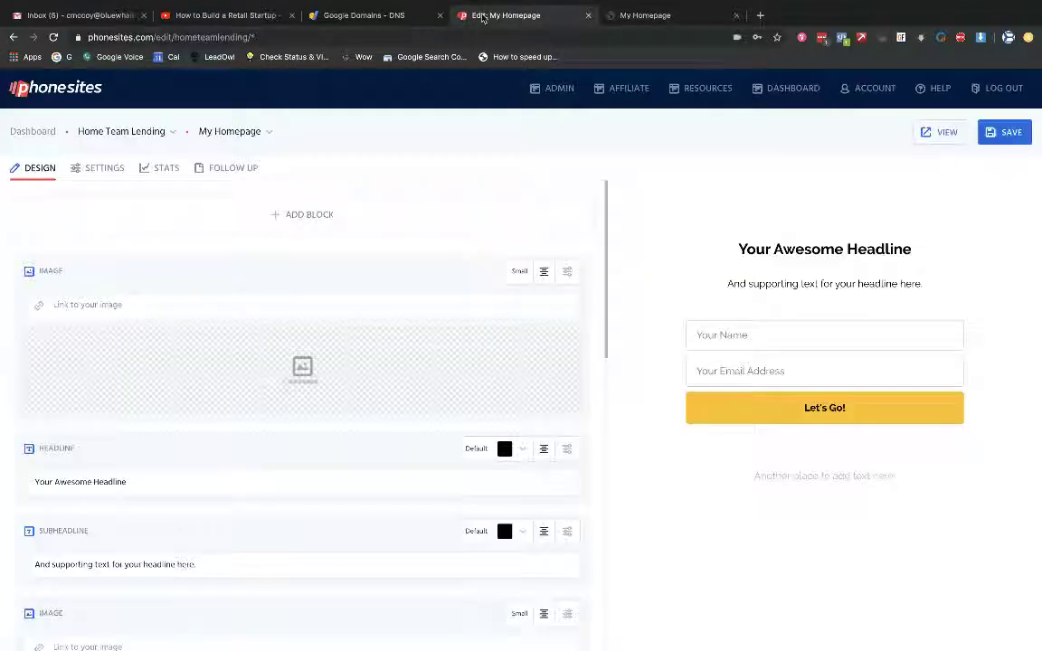
{"action": "left_click", "coordinate": [375, 14]}
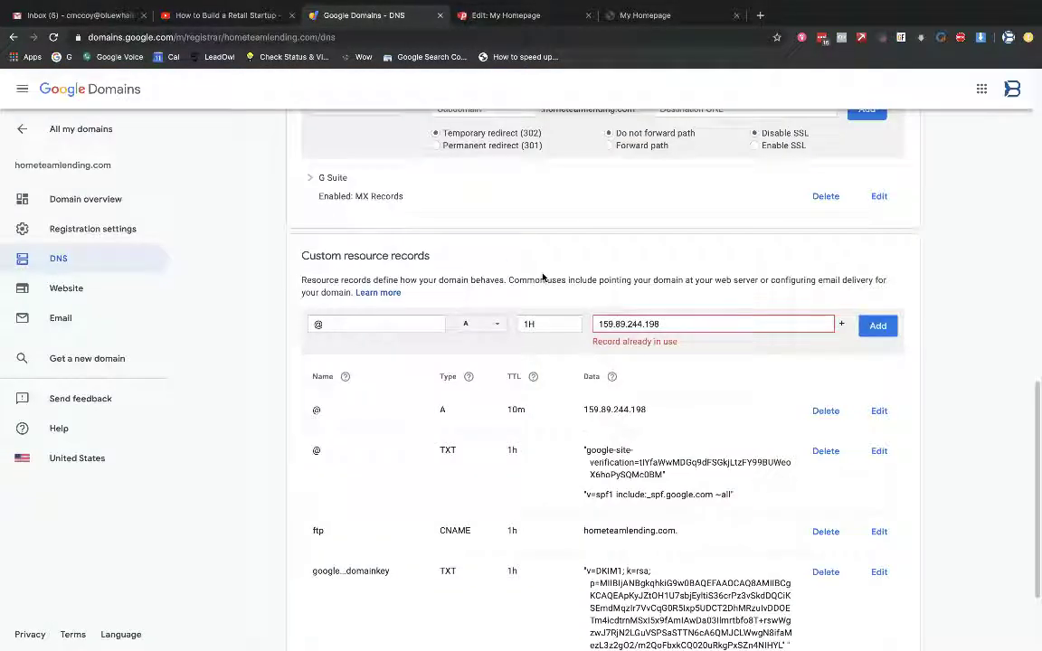
{"action": "scroll", "coordinate": [543, 278], "scroll_direction": "up", "scroll_amount": 3}
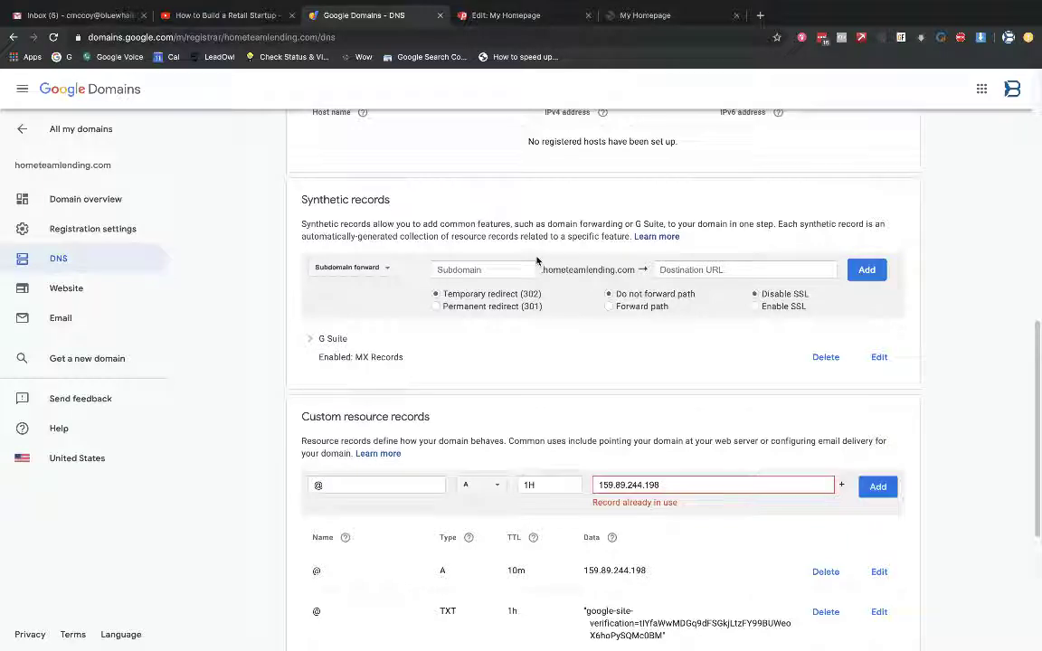
{"action": "scroll", "coordinate": [536, 260], "scroll_direction": "up", "scroll_amount": 1}
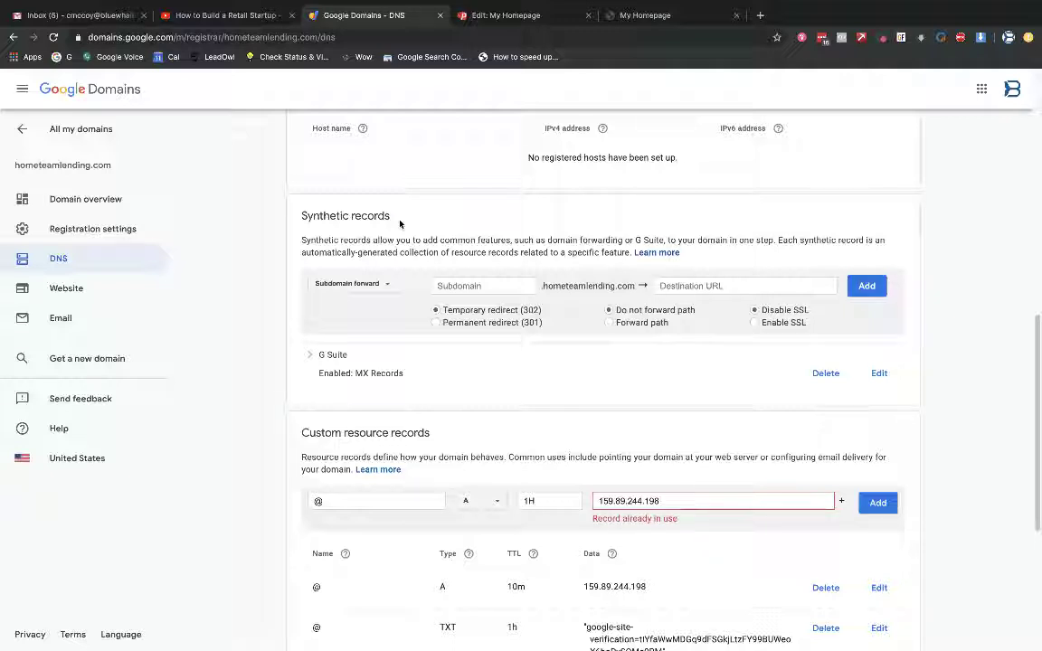
{"action": "scroll", "coordinate": [214, 321], "scroll_direction": "up", "scroll_amount": 3}
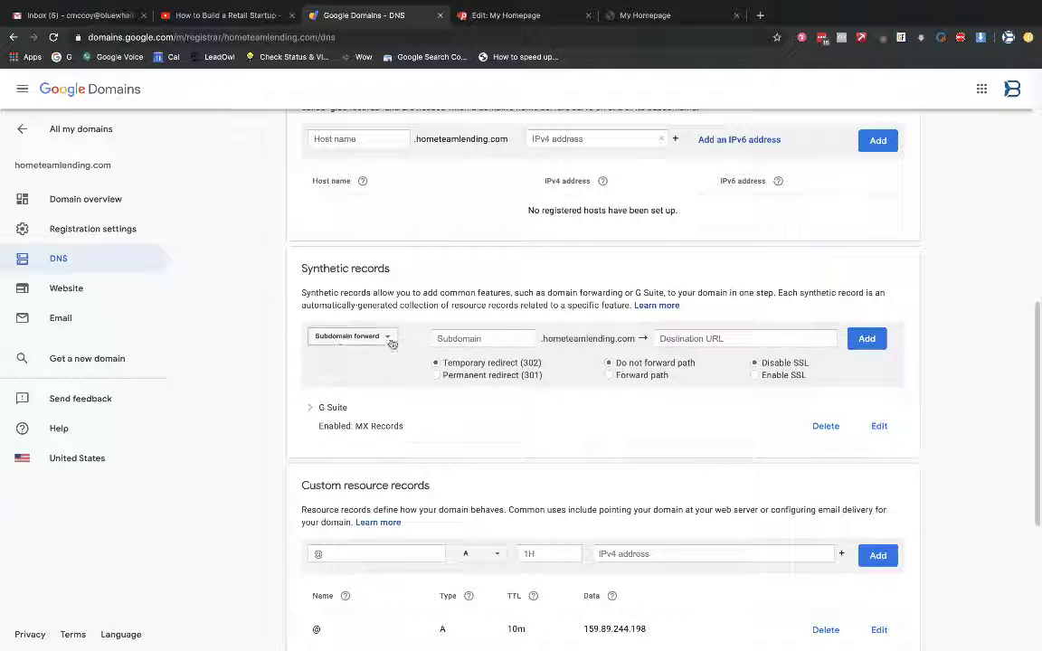
{"action": "left_click", "coordinate": [337, 344]}
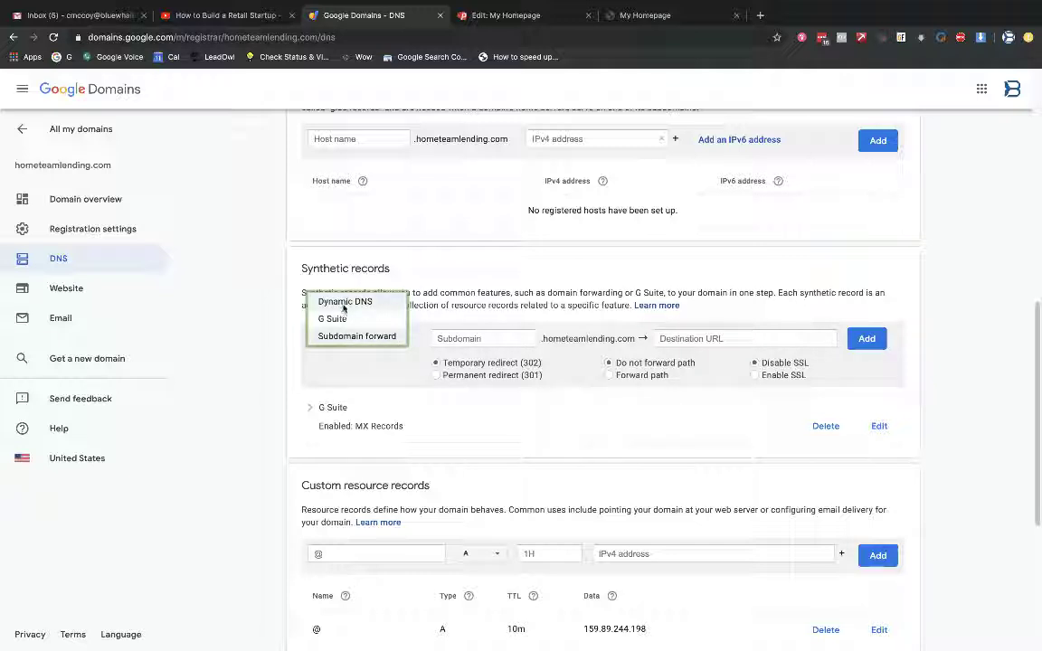
{"action": "left_click", "coordinate": [340, 336]}
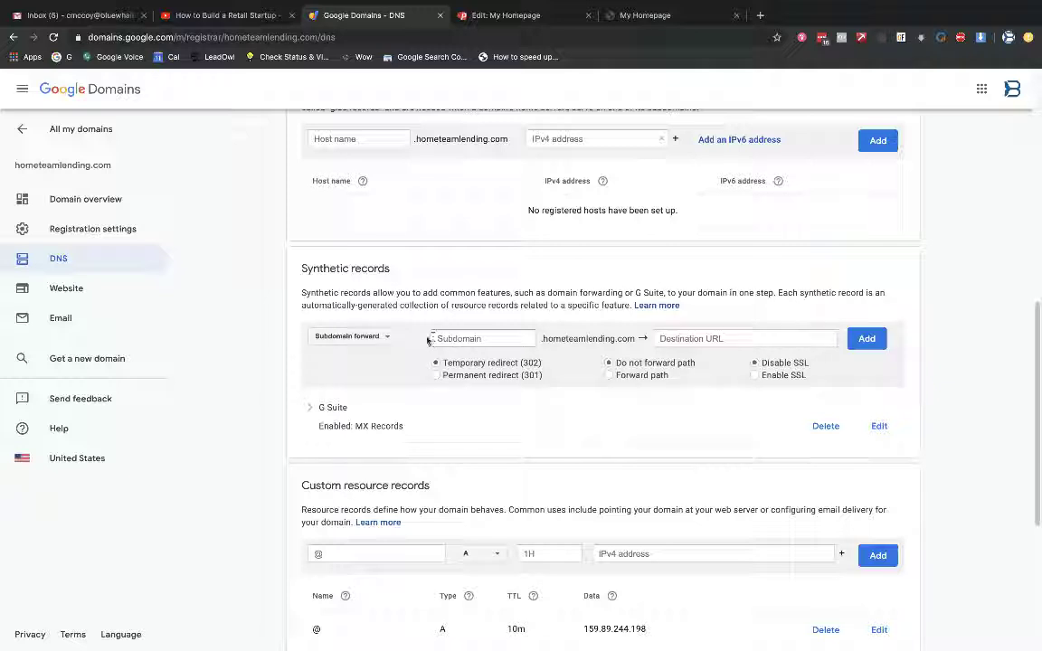
{"action": "left_click", "coordinate": [472, 337]}
{"action": "type", "text": "www"}
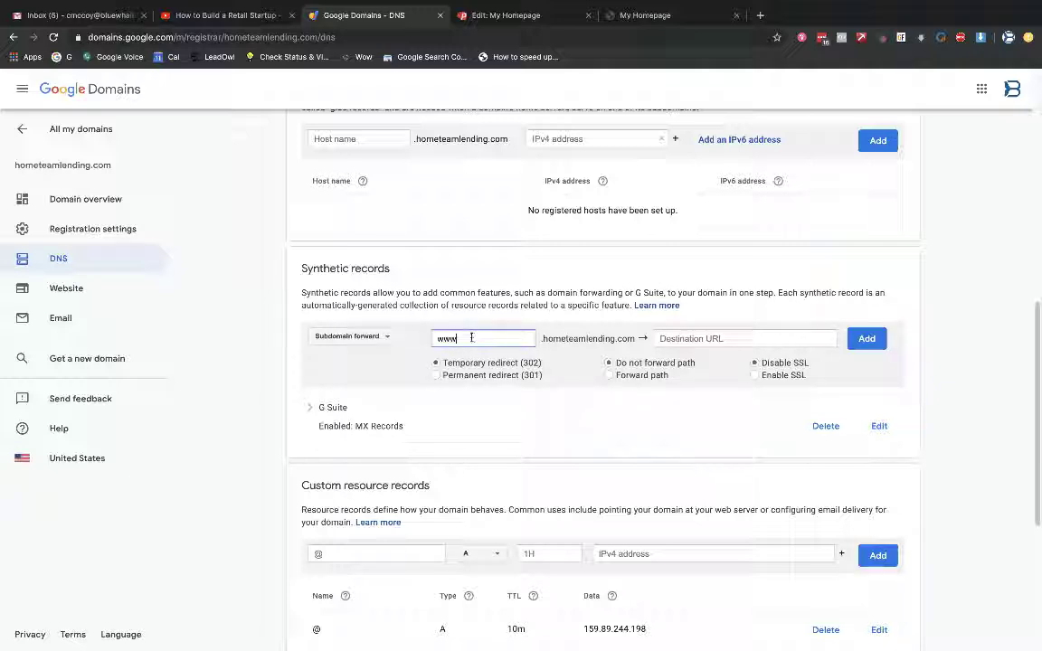
{"action": "left_click", "coordinate": [672, 340]}
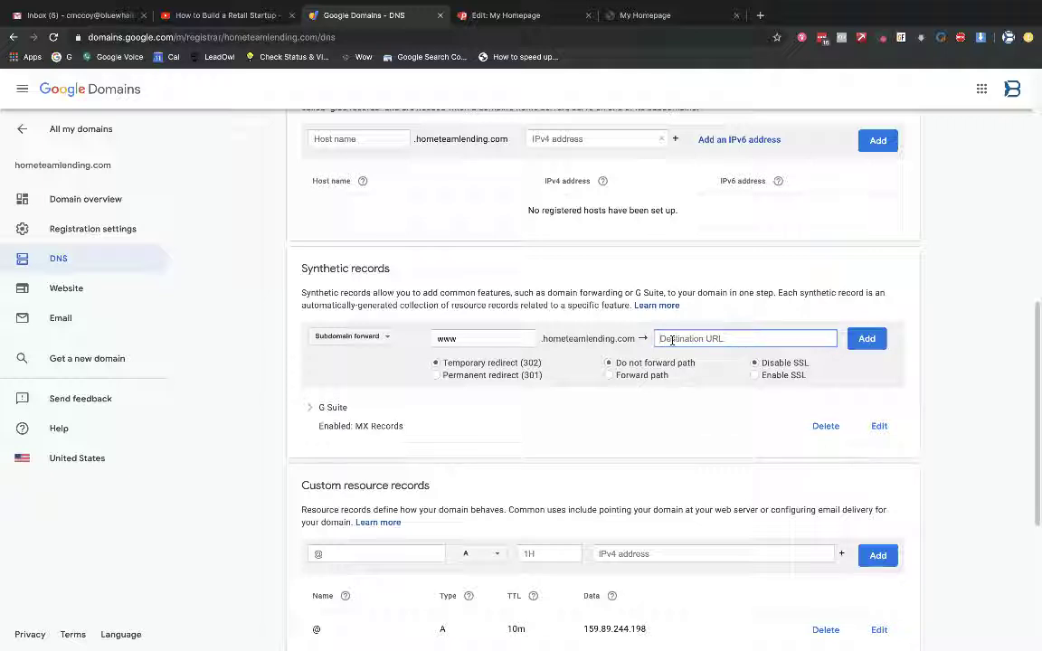
{"action": "type", "text": "hometeamlending.com"}
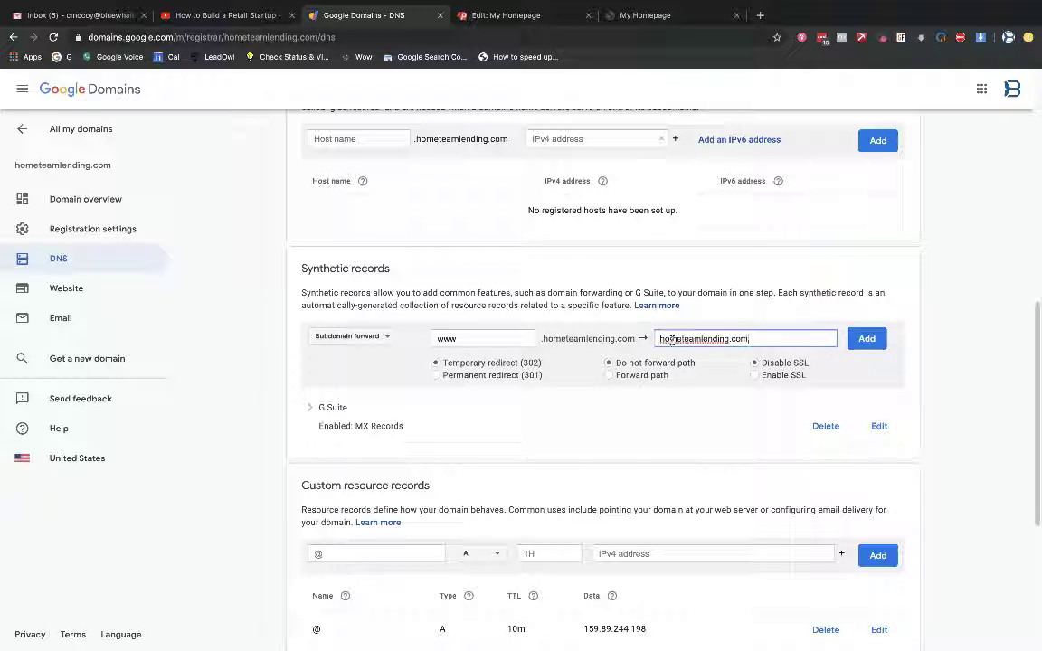
Set the www forward to Permanent redirect (301) with Enable SSL, and add the synthetic record
{"action": "left_click", "coordinate": [438, 375]}
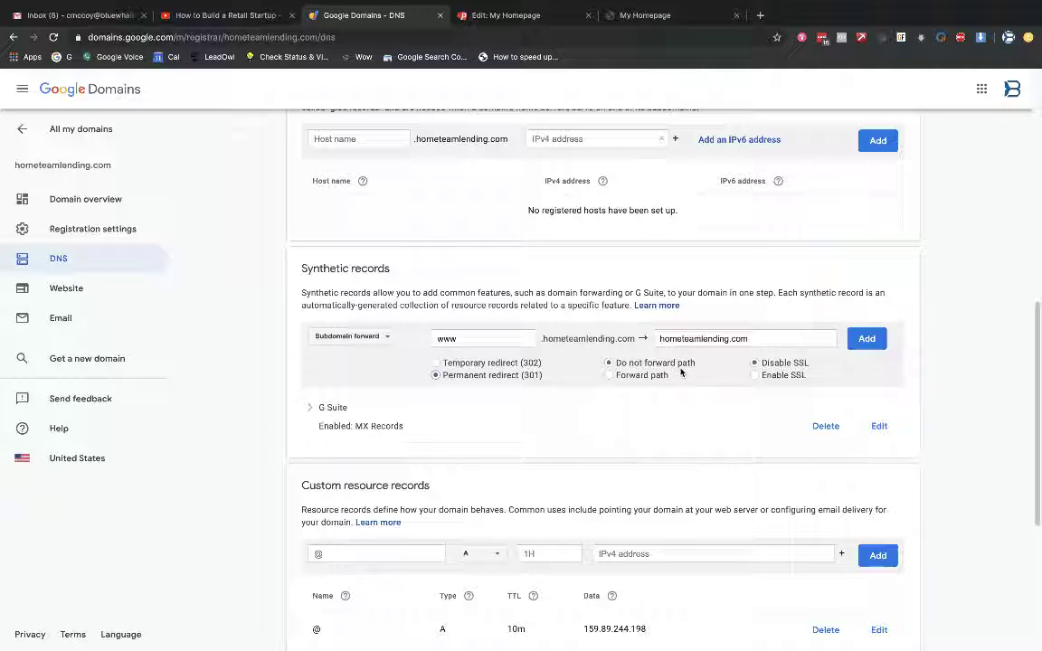
{"action": "left_click", "coordinate": [755, 375]}
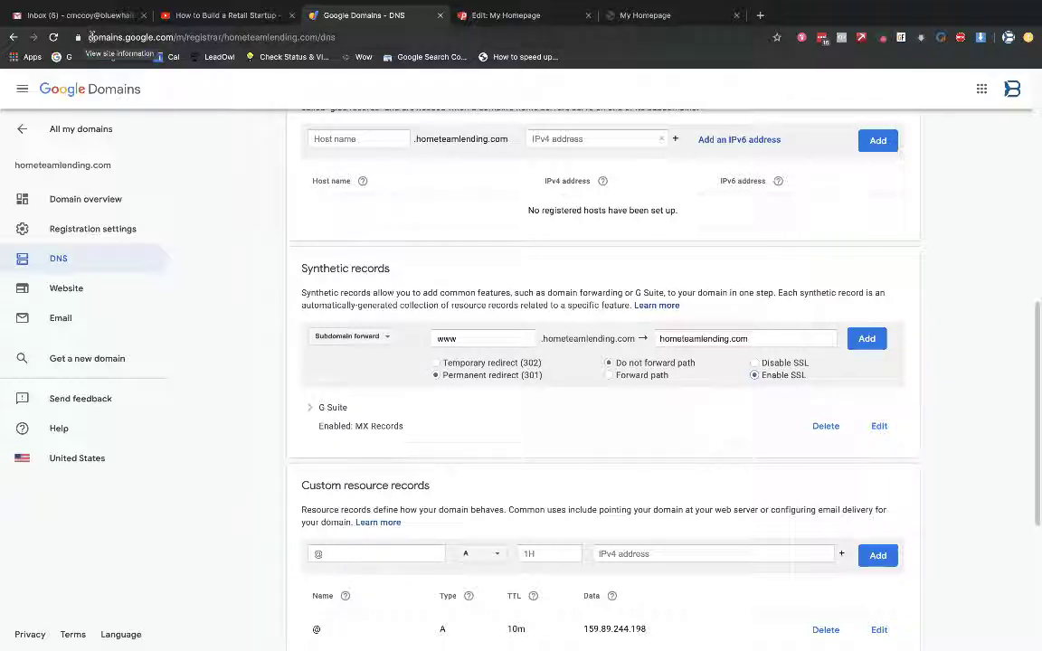
{"action": "left_click", "coordinate": [91, 37]}
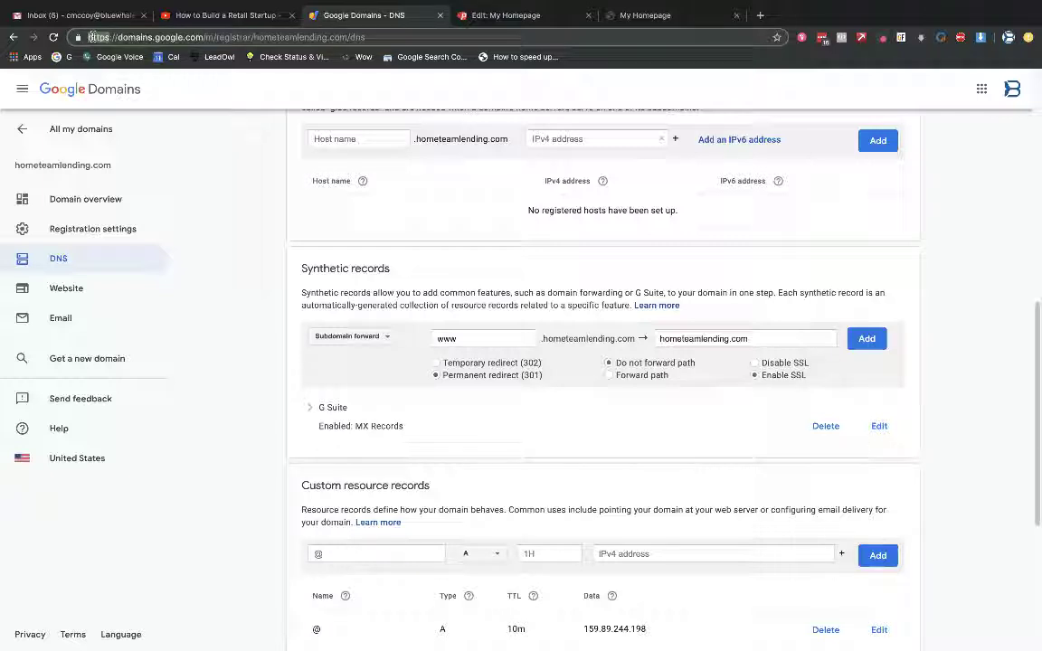
{"action": "double_click", "coordinate": [90, 37]}
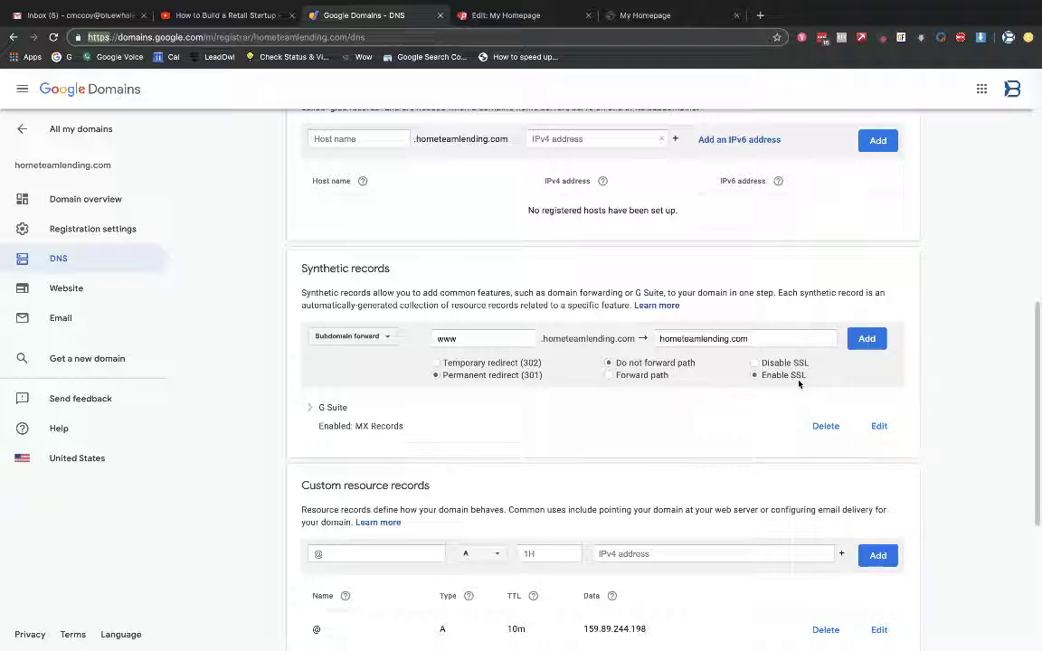
{"action": "left_click", "coordinate": [866, 340]}
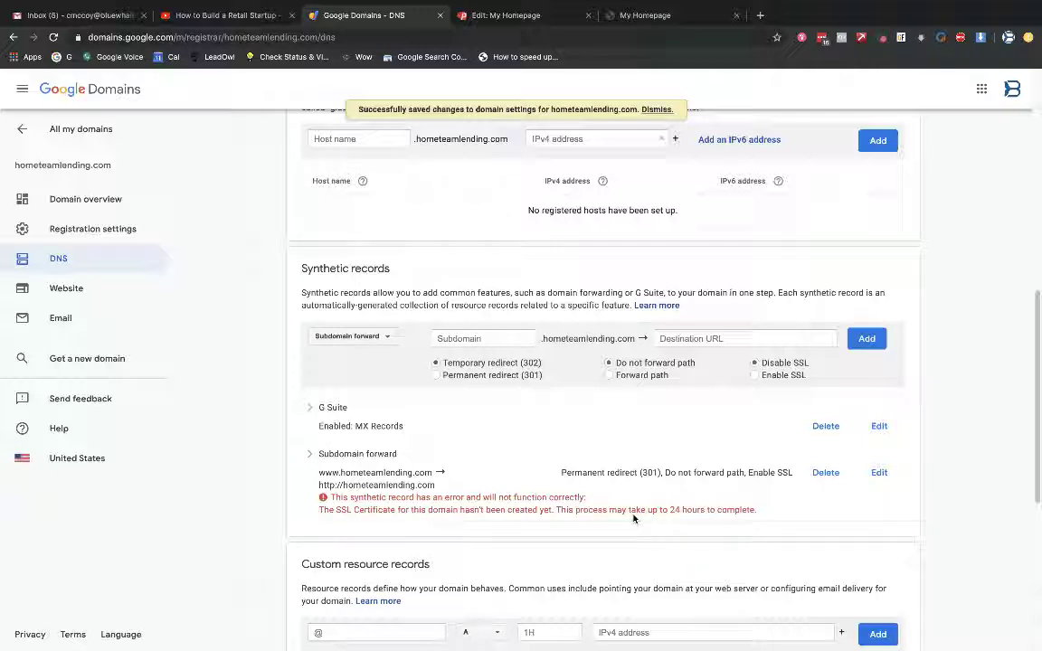
{"action": "left_click", "coordinate": [52, 38]}
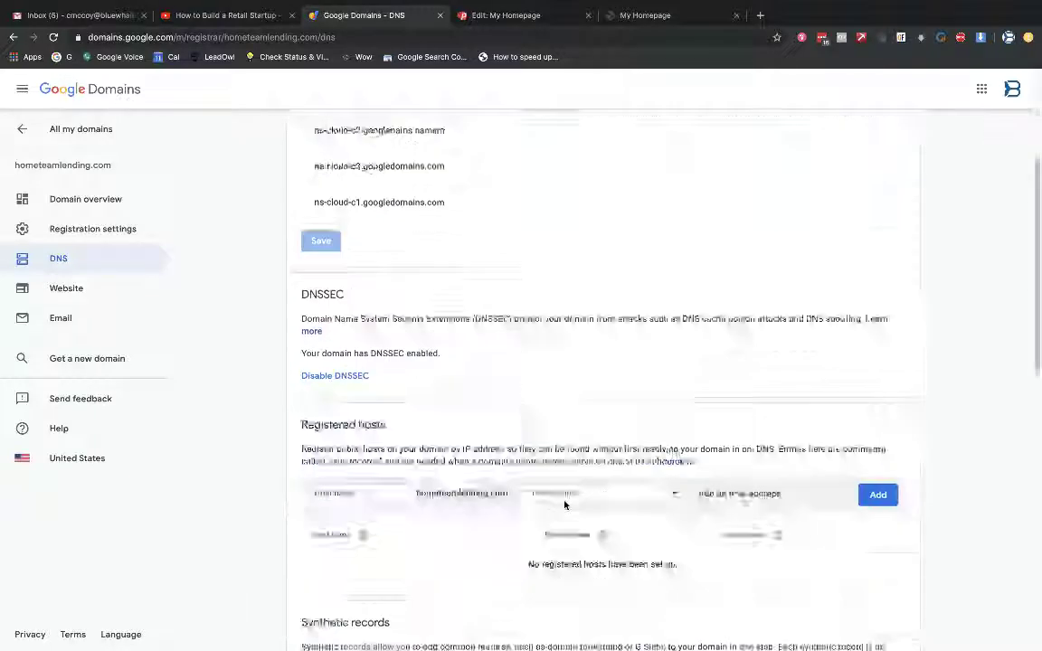
{"action": "scroll", "coordinate": [390, 512], "scroll_direction": "down", "scroll_amount": 6}
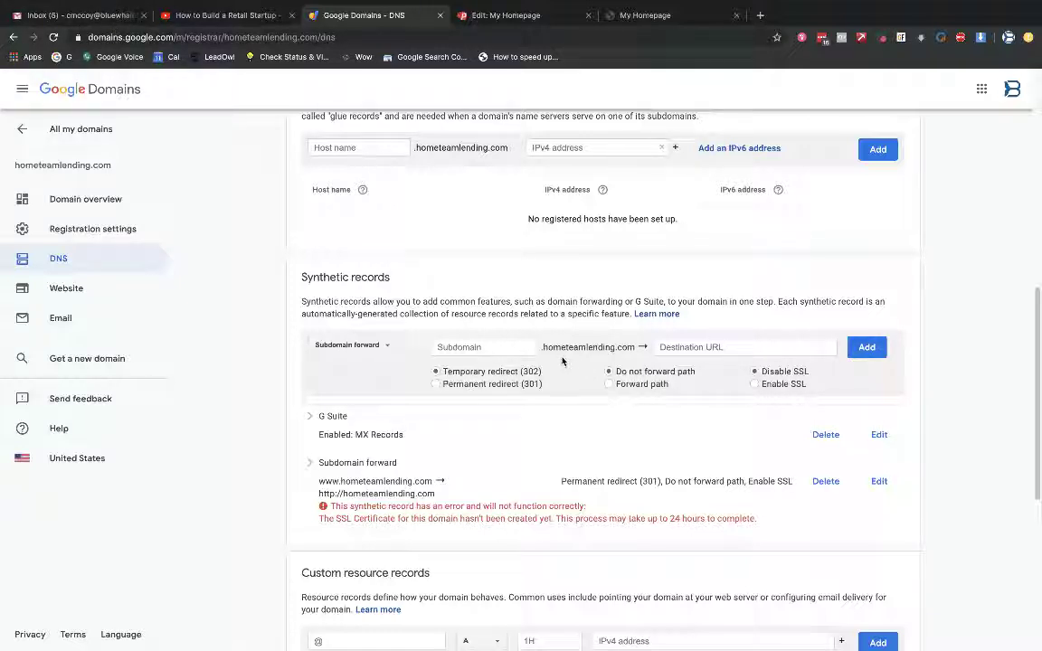
{"action": "left_click", "coordinate": [625, 8]}
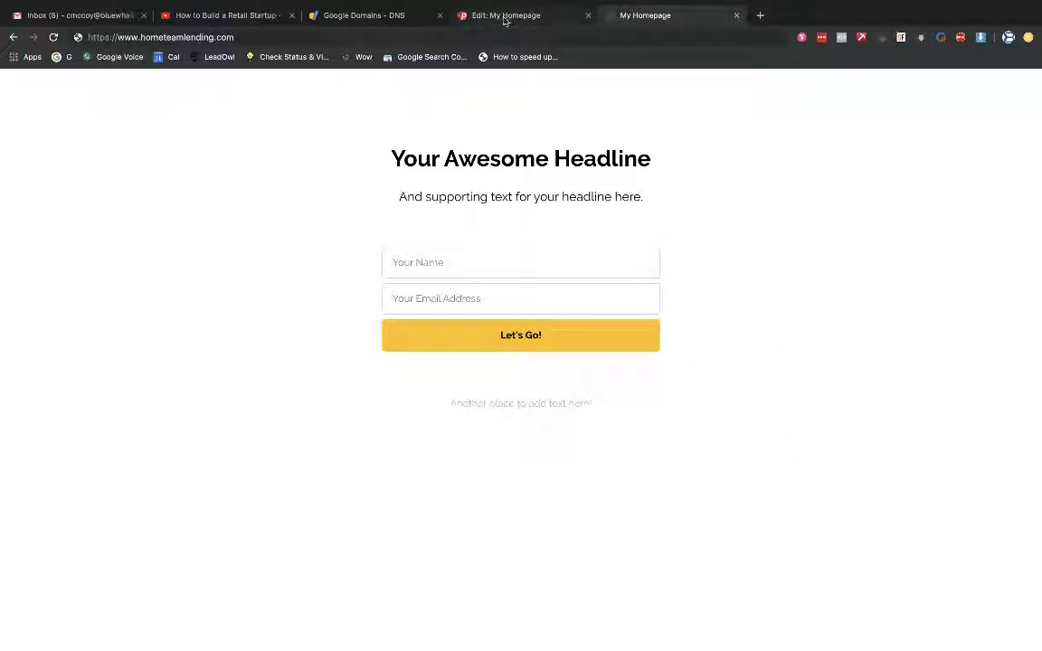
{"action": "left_click", "coordinate": [243, 38]}
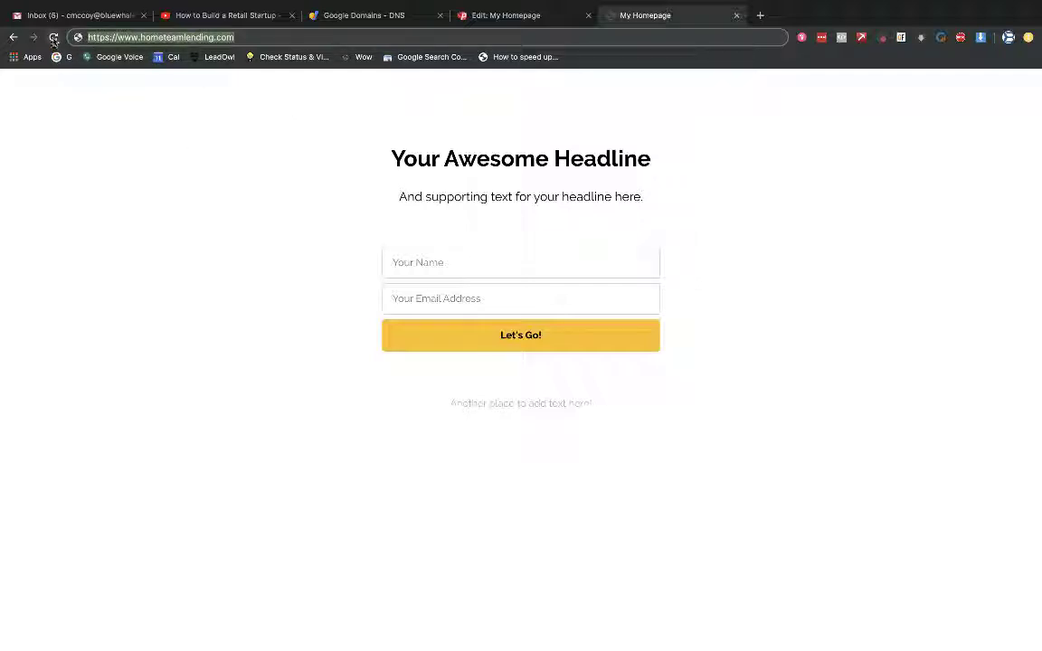
{"action": "left_click", "coordinate": [53, 39]}
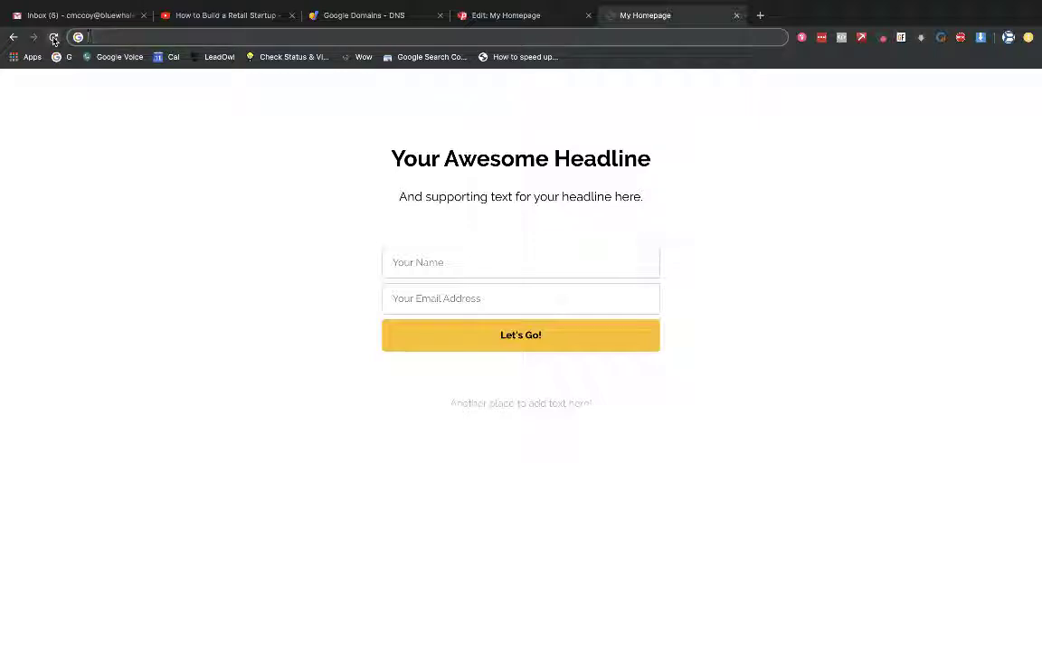
{"action": "left_click", "coordinate": [108, 37]}
{"action": "key", "text": "Return"}
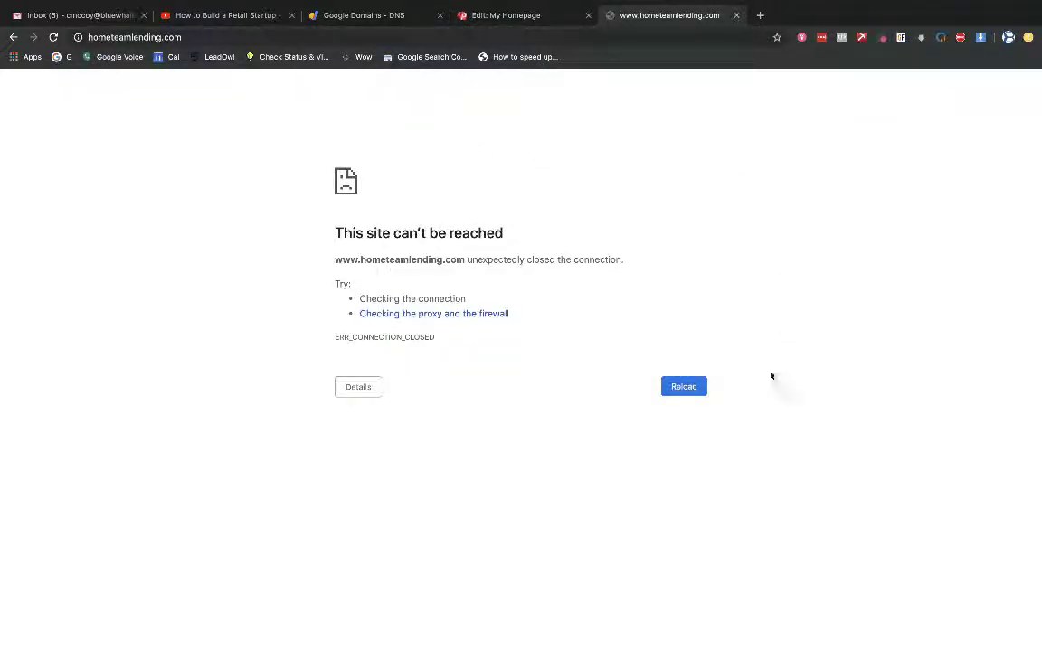
{"action": "left_click", "coordinate": [259, 35]}
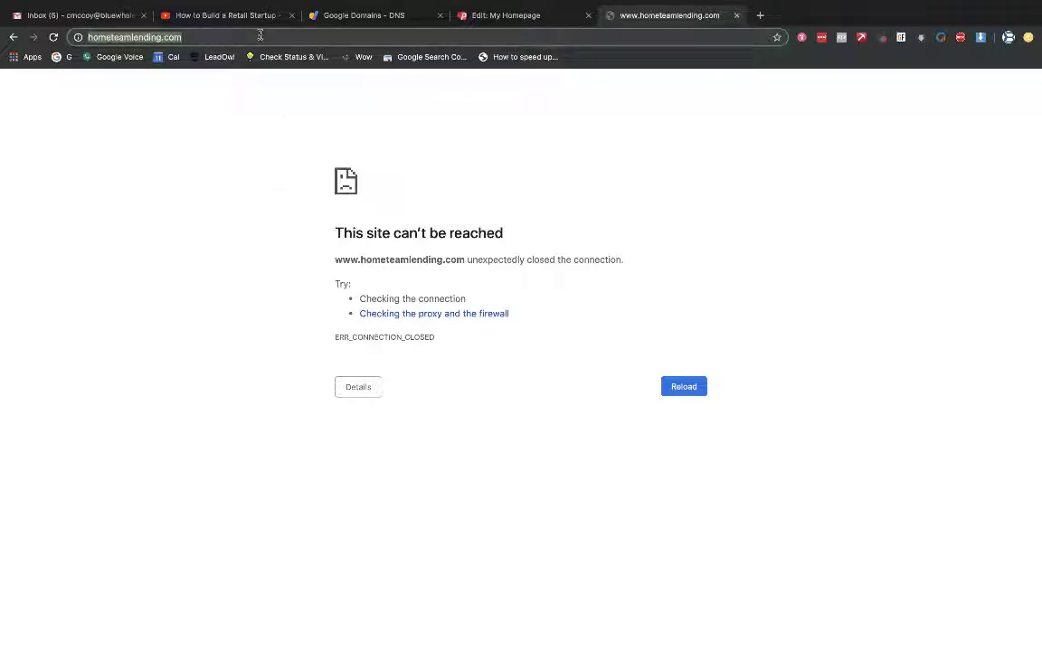
{"action": "key", "text": "Return"}
{"action": "type", "text": "geopeeker.com"}
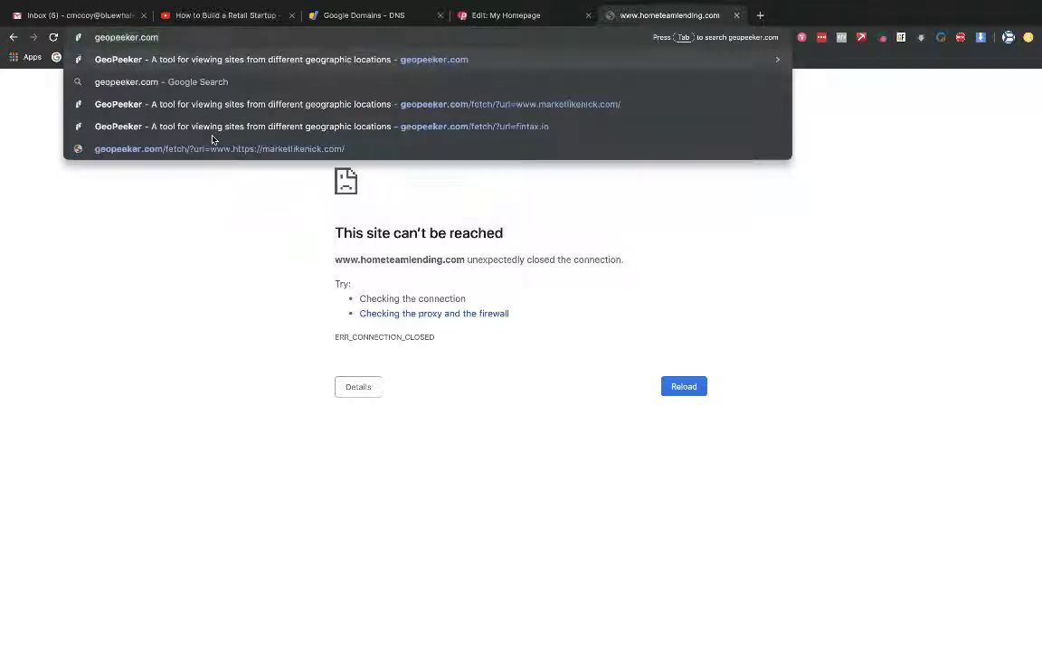
{"action": "key", "text": "Return"}
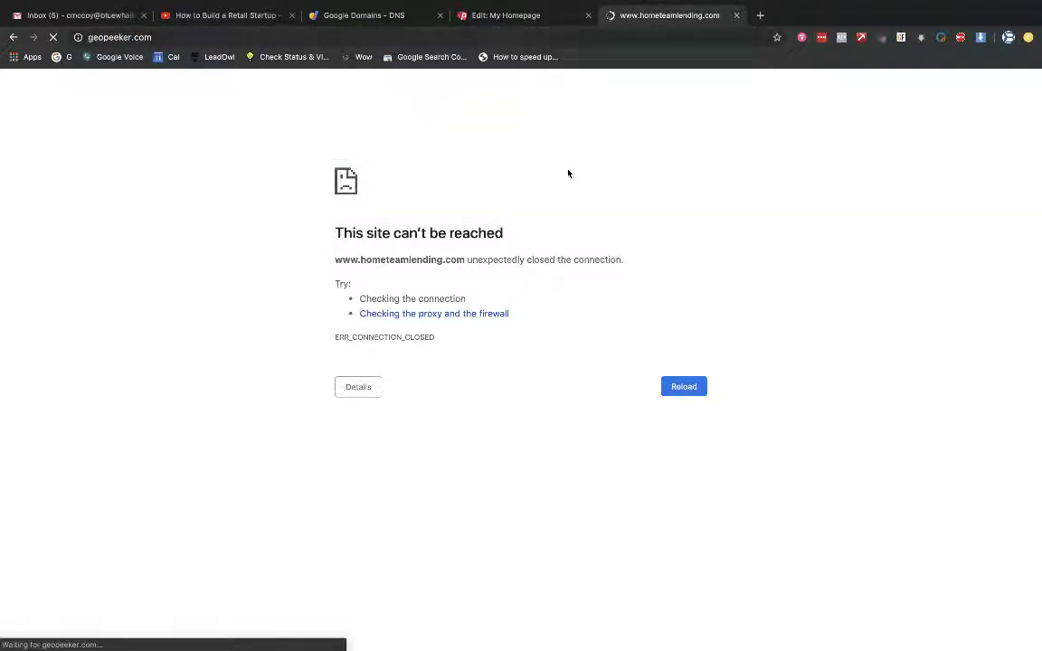
{"action": "left_click", "coordinate": [395, 15]}
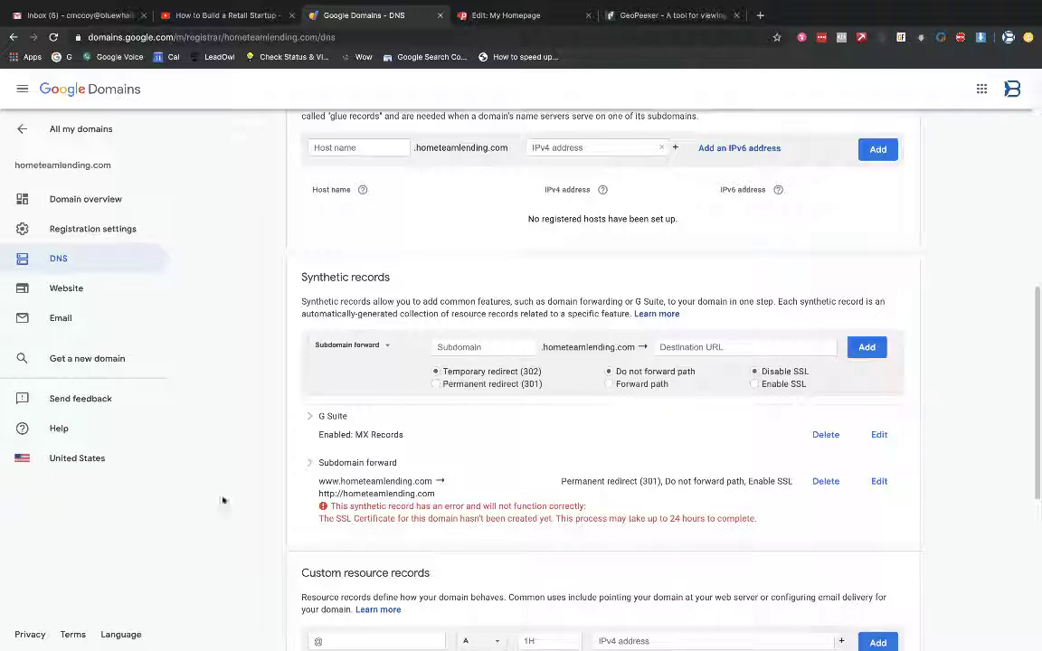
{"action": "left_click", "coordinate": [664, 15]}
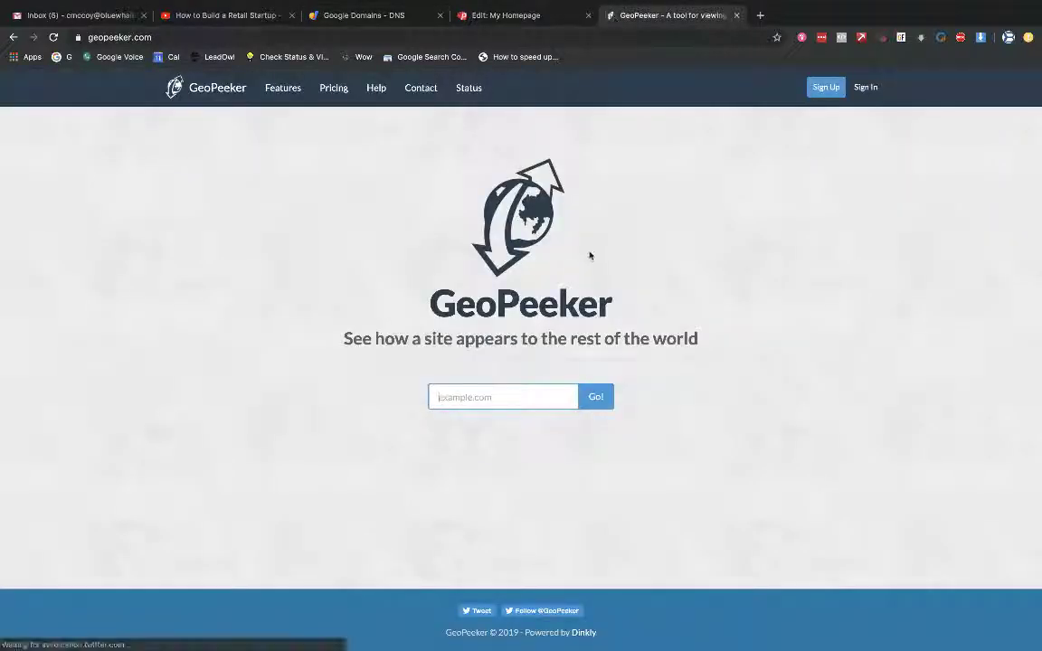
{"action": "left_click", "coordinate": [451, 399]}
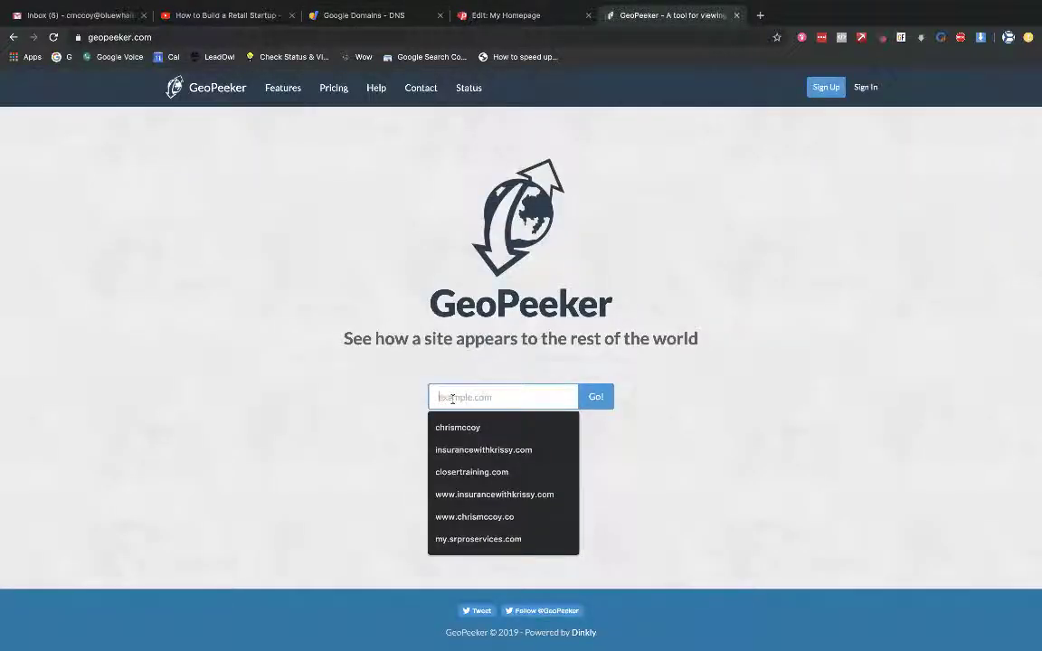
{"action": "type", "text": "www.ho"}
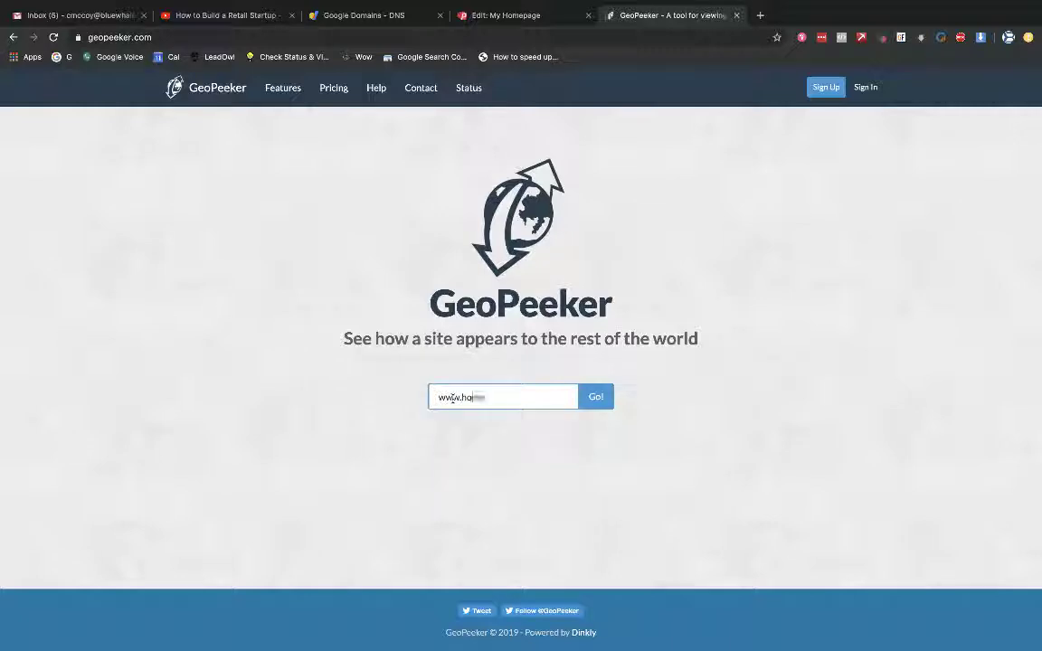
{"action": "type", "text": "meteamlending.com"}
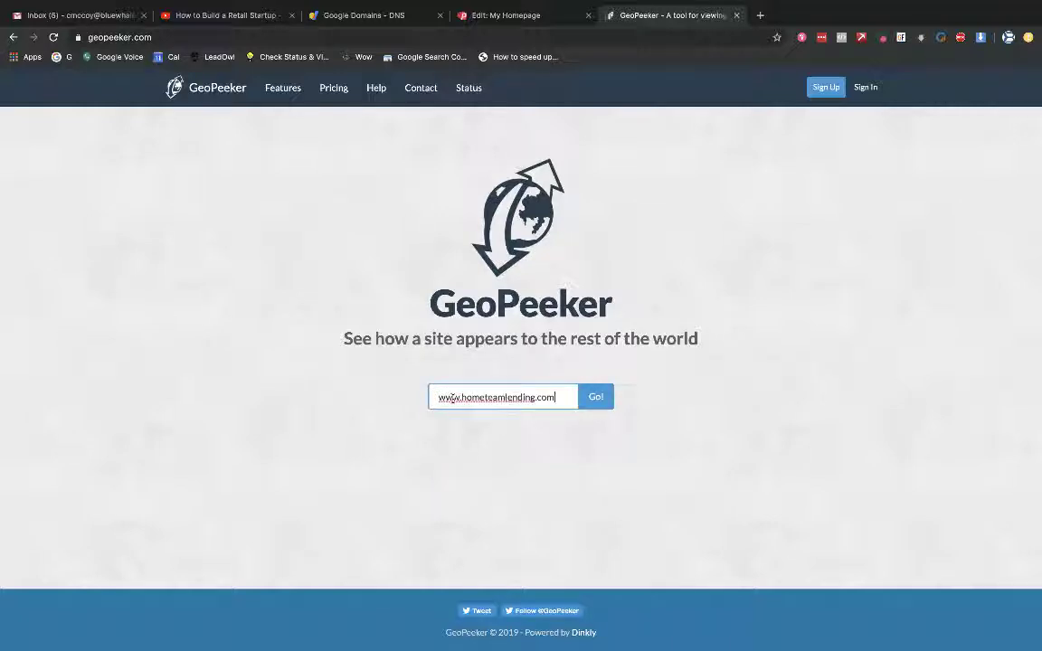
{"action": "left_click", "coordinate": [596, 396]}
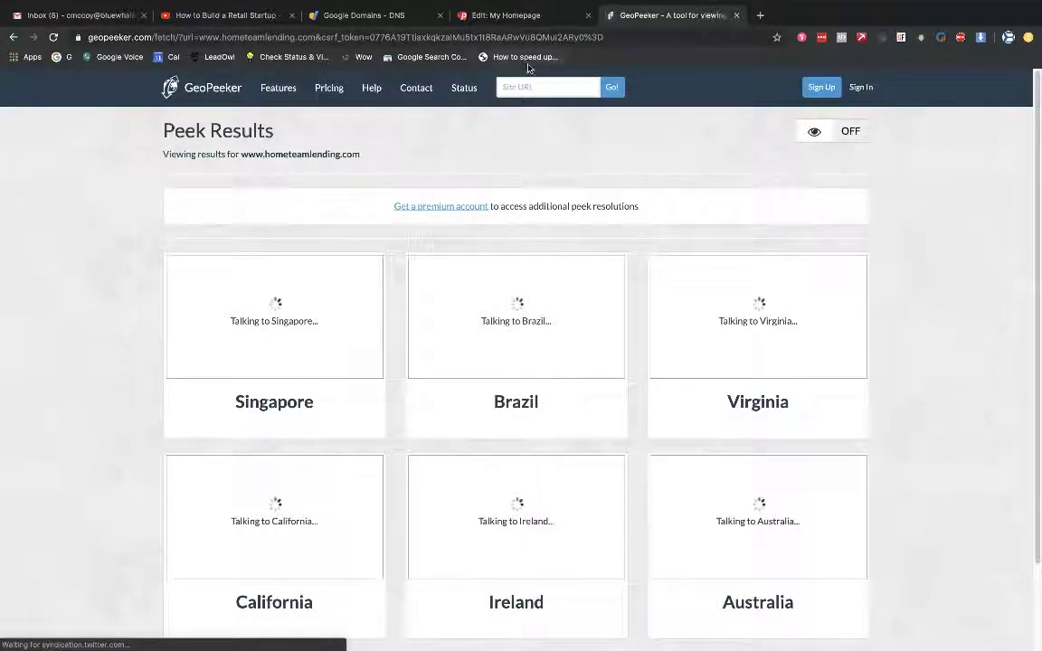
{"action": "left_click", "coordinate": [459, 16]}
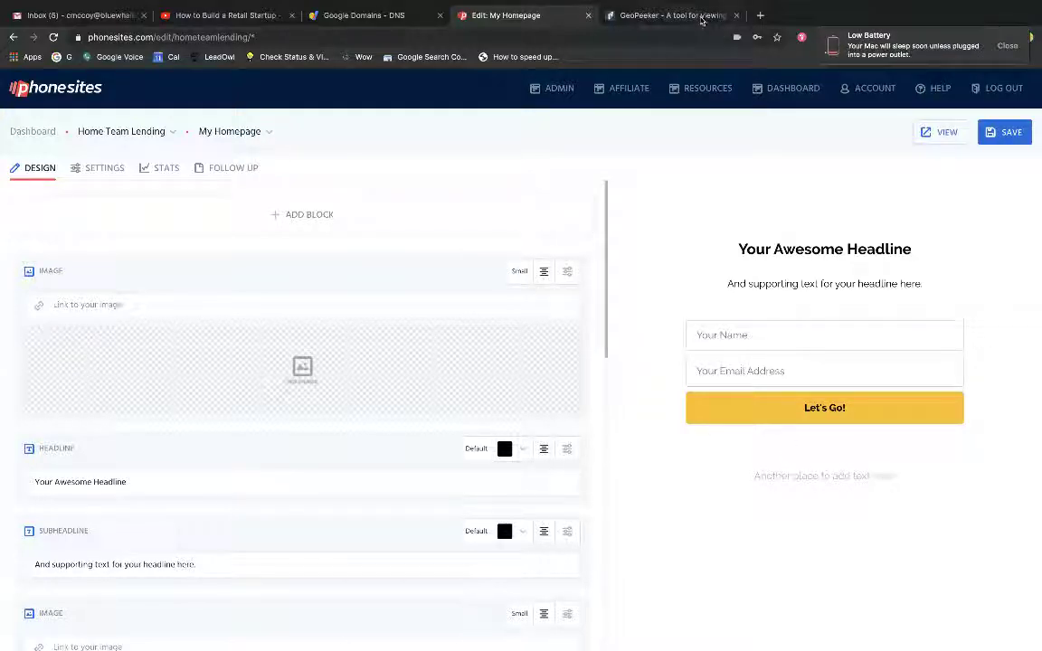
{"action": "left_click", "coordinate": [697, 18]}
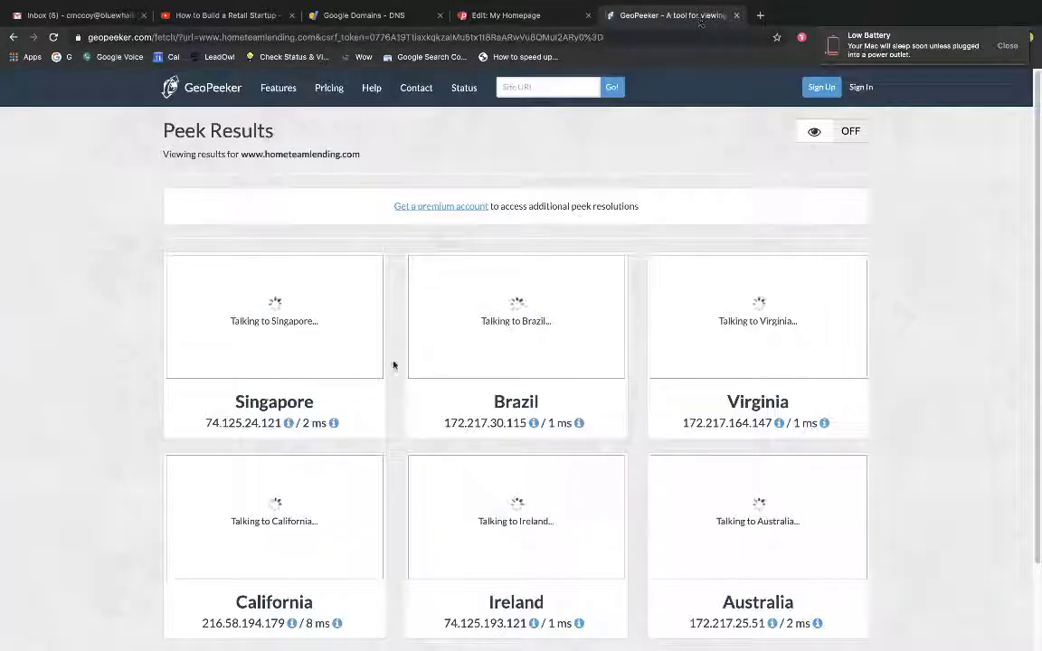
{"action": "left_click", "coordinate": [1010, 46]}
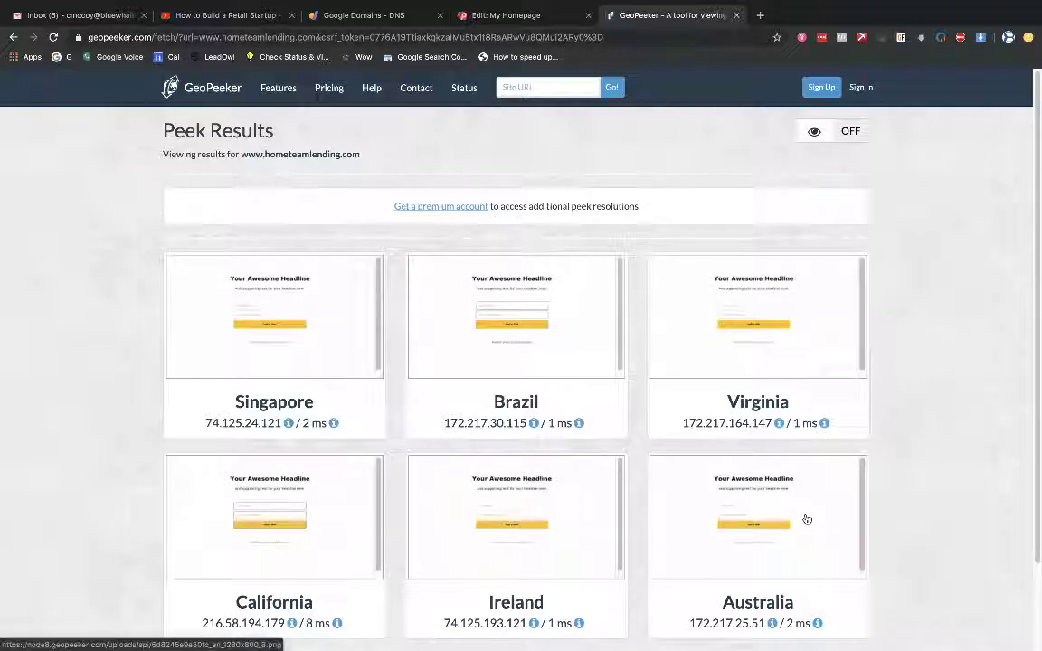
{"action": "scroll", "coordinate": [932, 475], "scroll_direction": "down", "scroll_amount": 2}
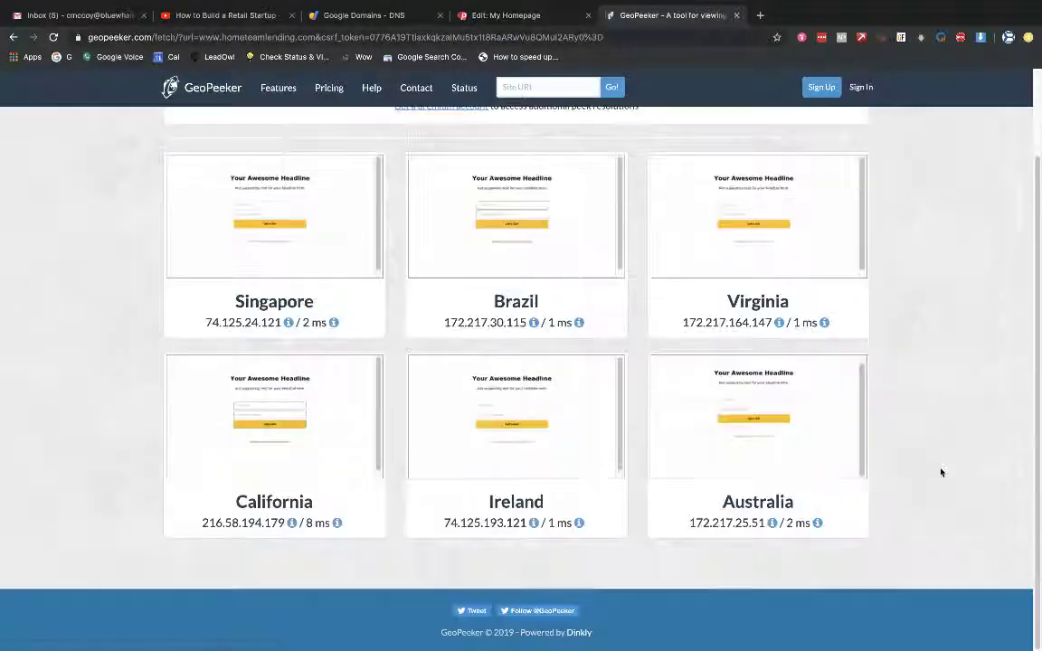
{"action": "scroll", "coordinate": [940, 472], "scroll_direction": "up", "scroll_amount": 2}
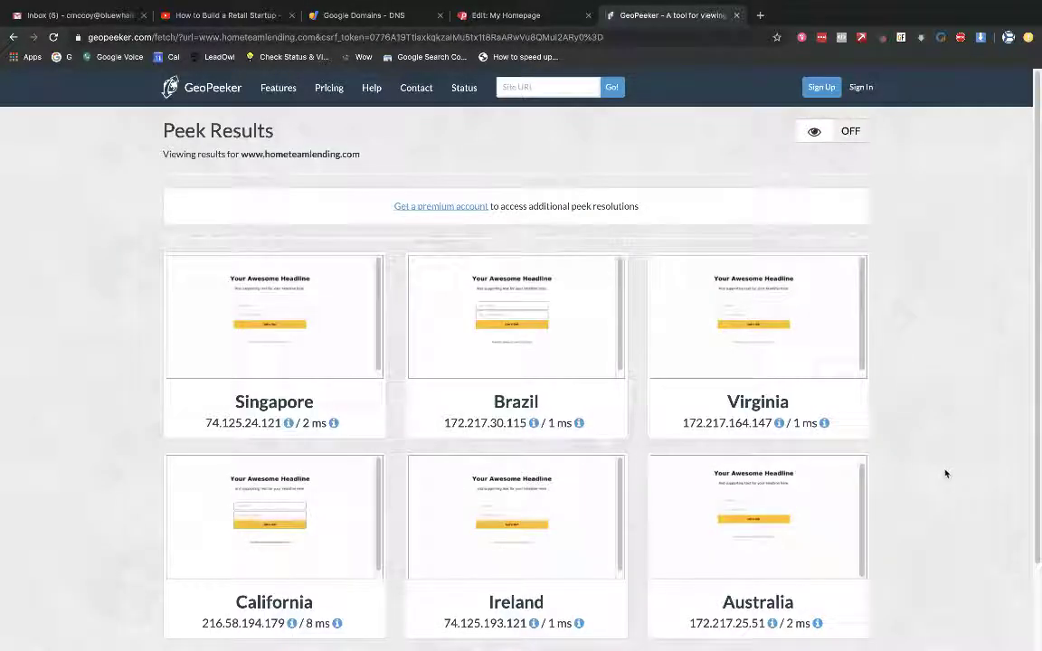